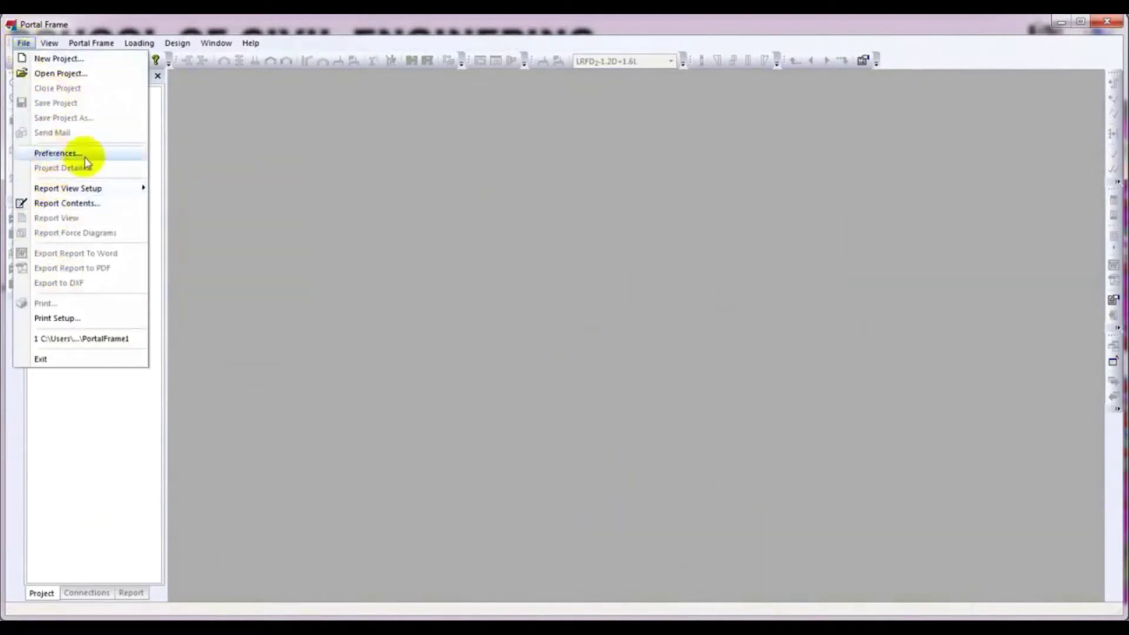
# In Preferences, keep Metric as the unit system.
pyautogui.click(85, 157)
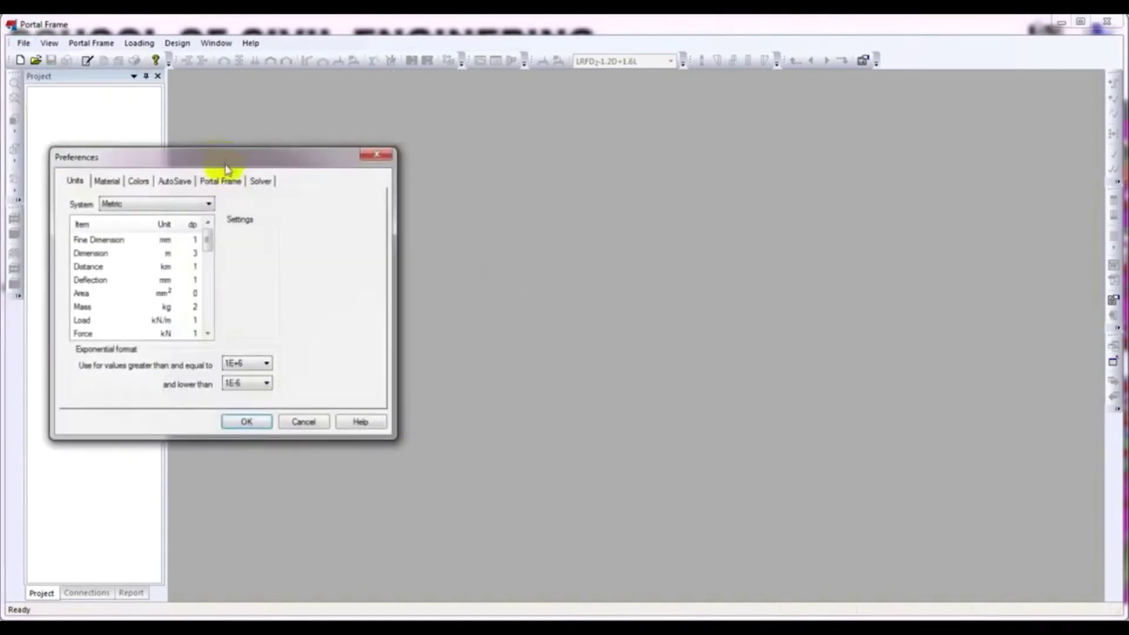
pyautogui.moveTo(232, 163); pyautogui.dragTo(496, 151)
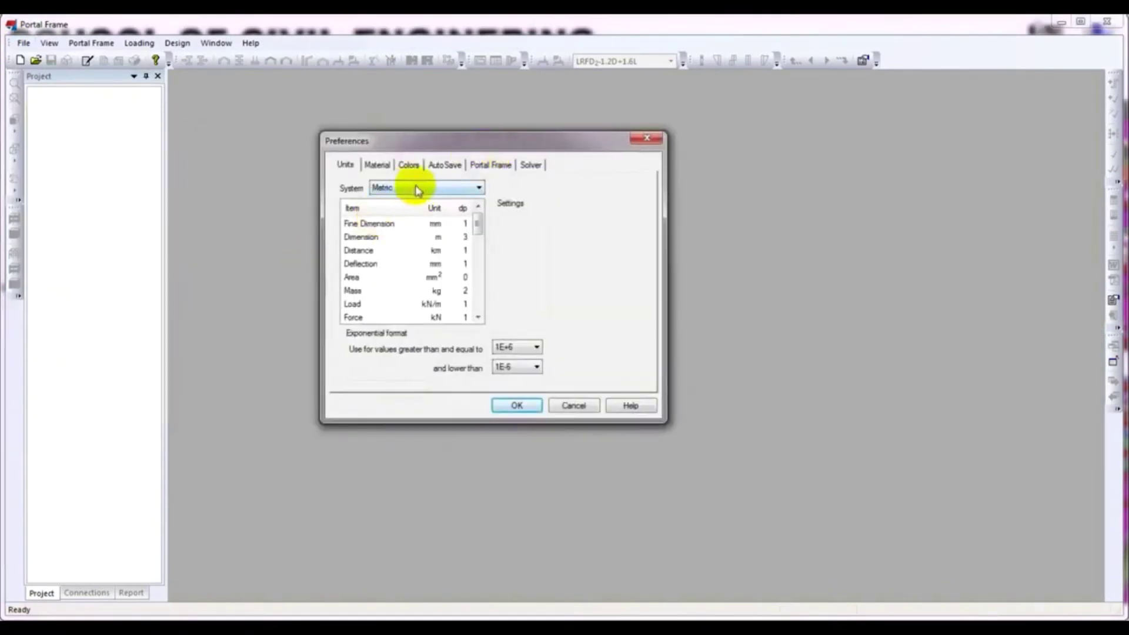
pyautogui.click(430, 187)
pyautogui.click(494, 145)
pyautogui.moveTo(535, 143); pyautogui.dragTo(665, 126)
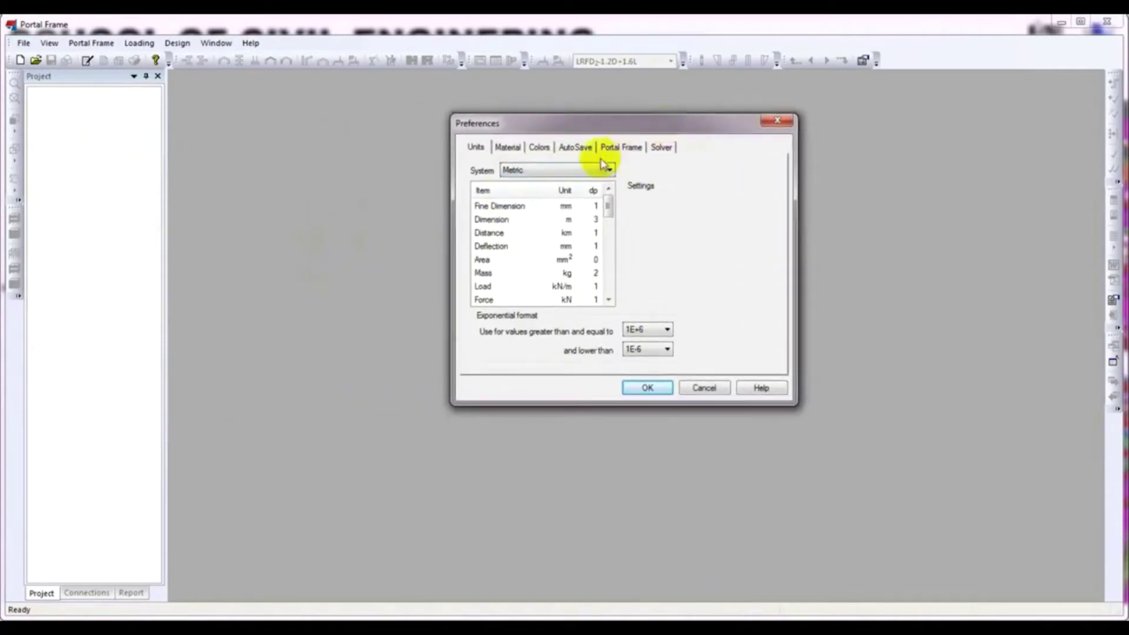
pyautogui.click(573, 171)
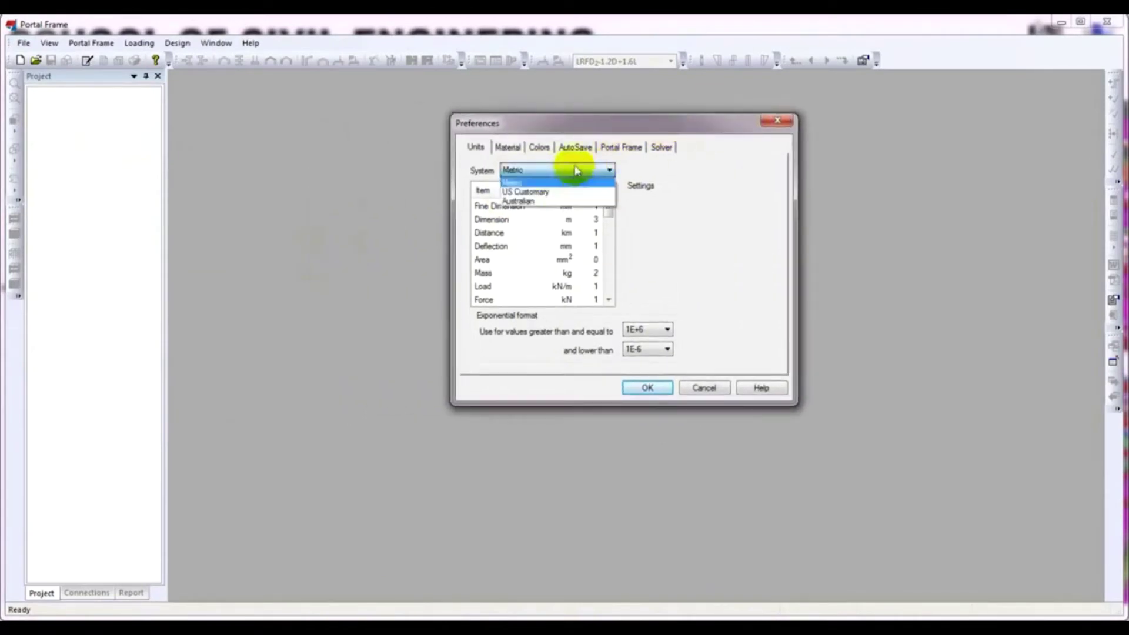
pyautogui.click(535, 182)
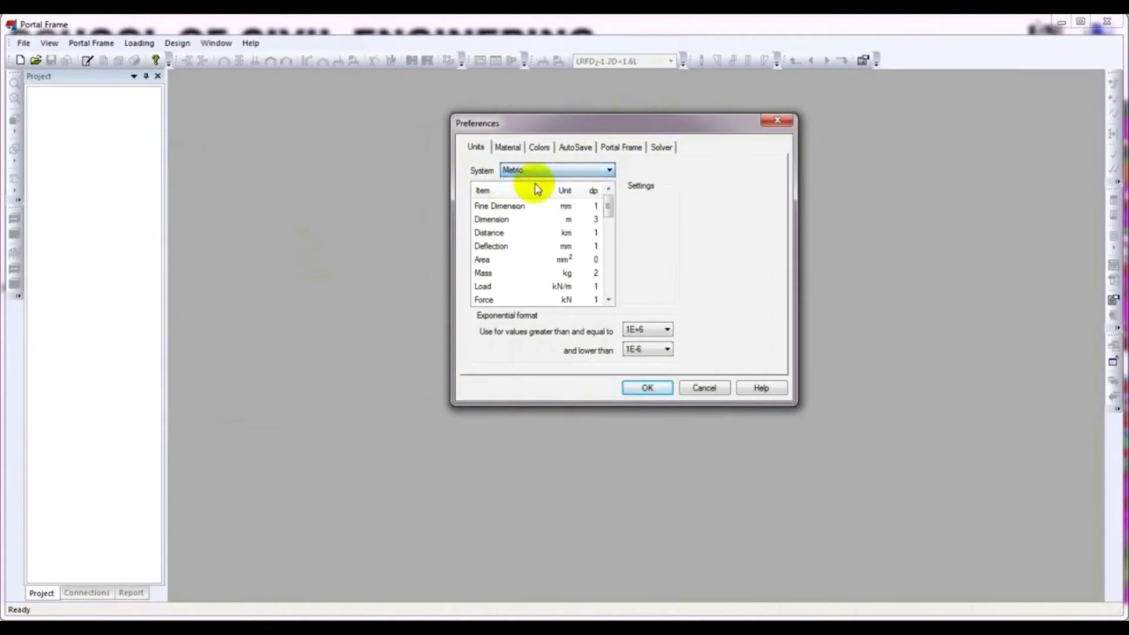
# Keep USA as the default steel sections country on the Material tab.
pyautogui.click(505, 148)
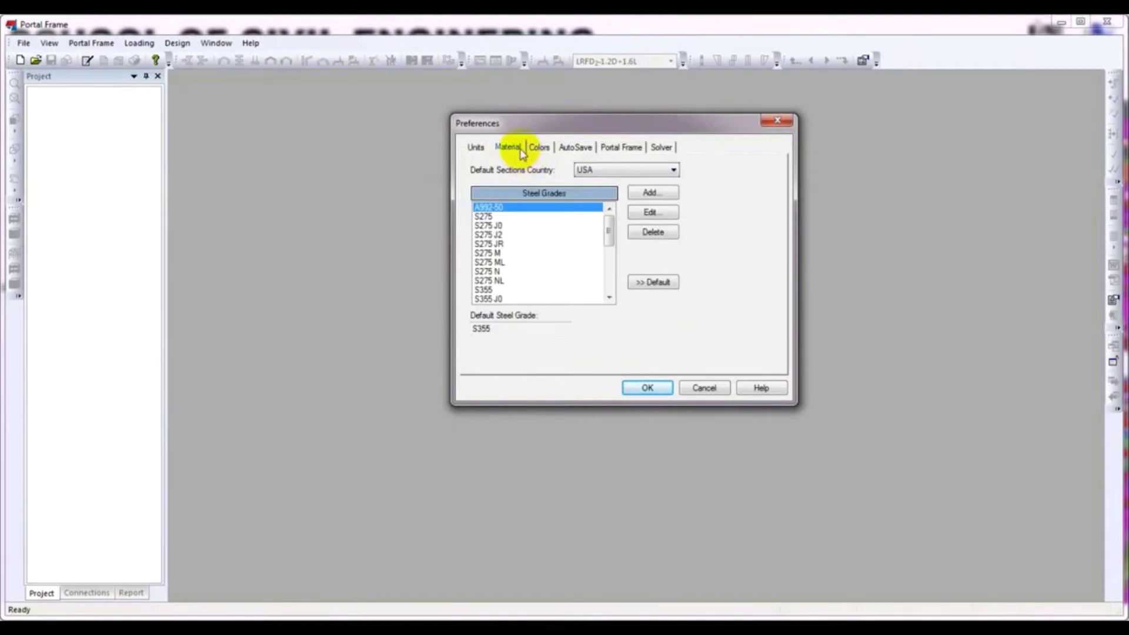
pyautogui.click(588, 171)
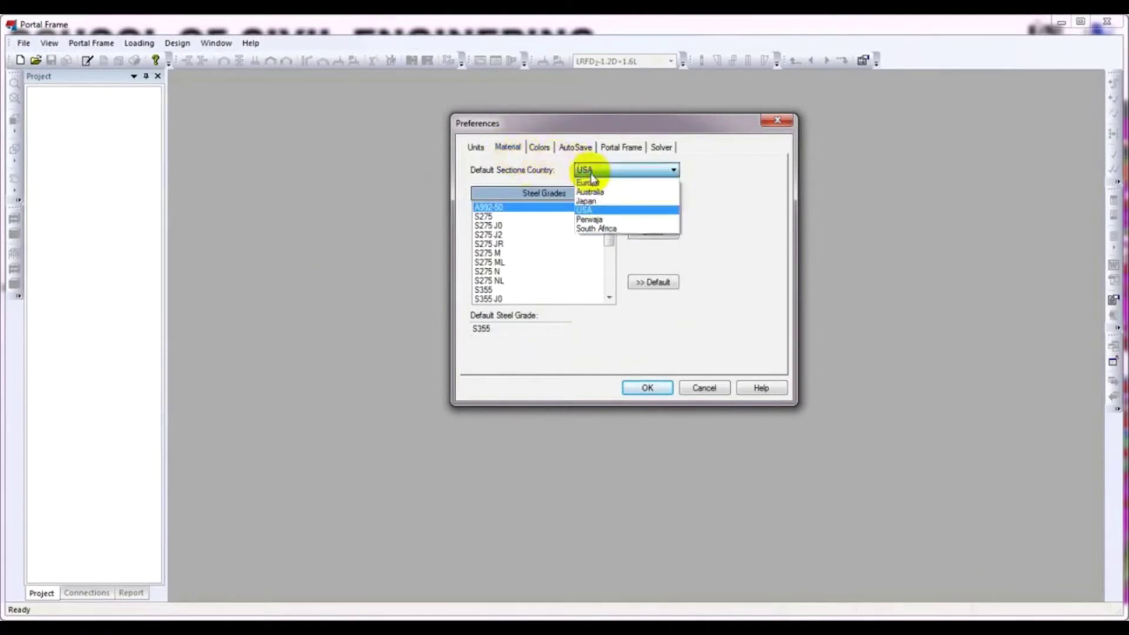
pyautogui.click(598, 211)
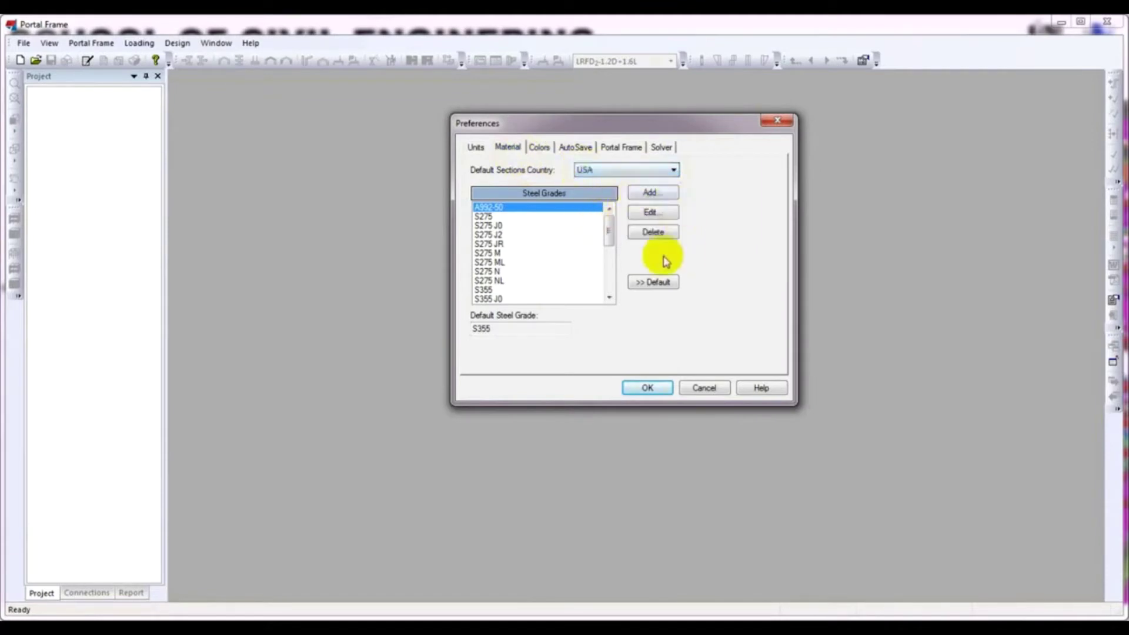
pyautogui.click(597, 168)
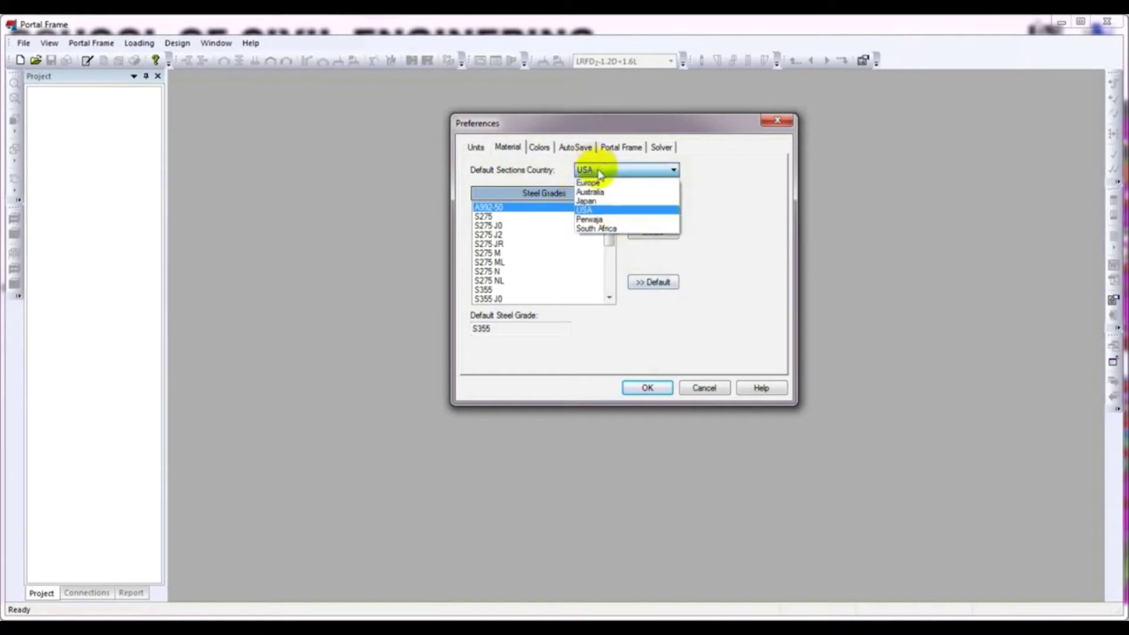
pyautogui.click(606, 210)
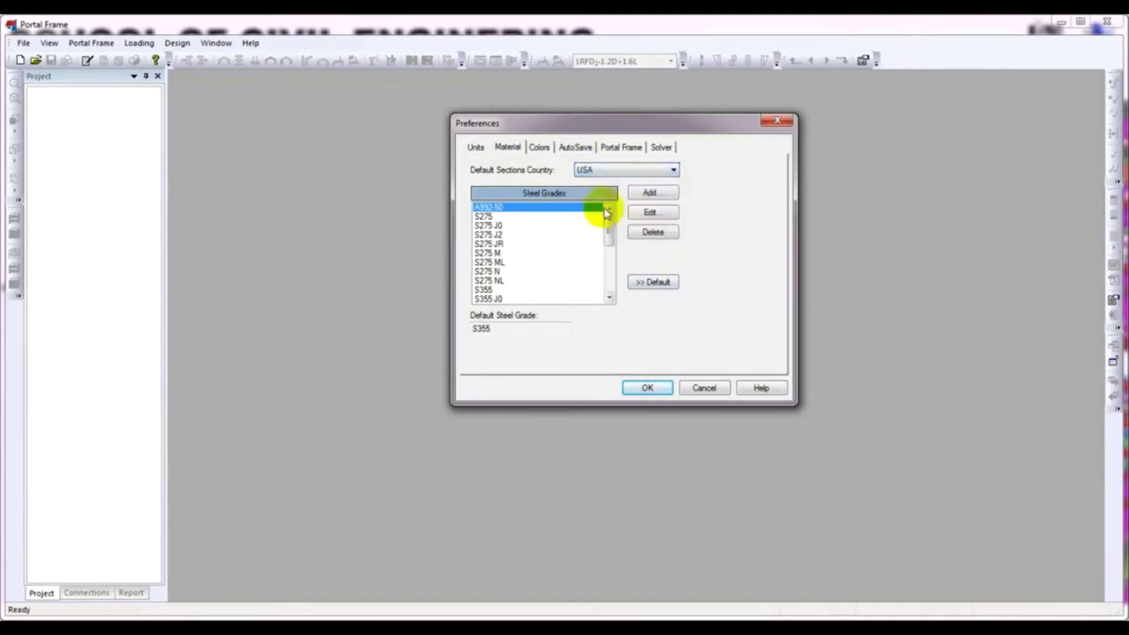
pyautogui.moveTo(575, 128); pyautogui.dragTo(564, 126)
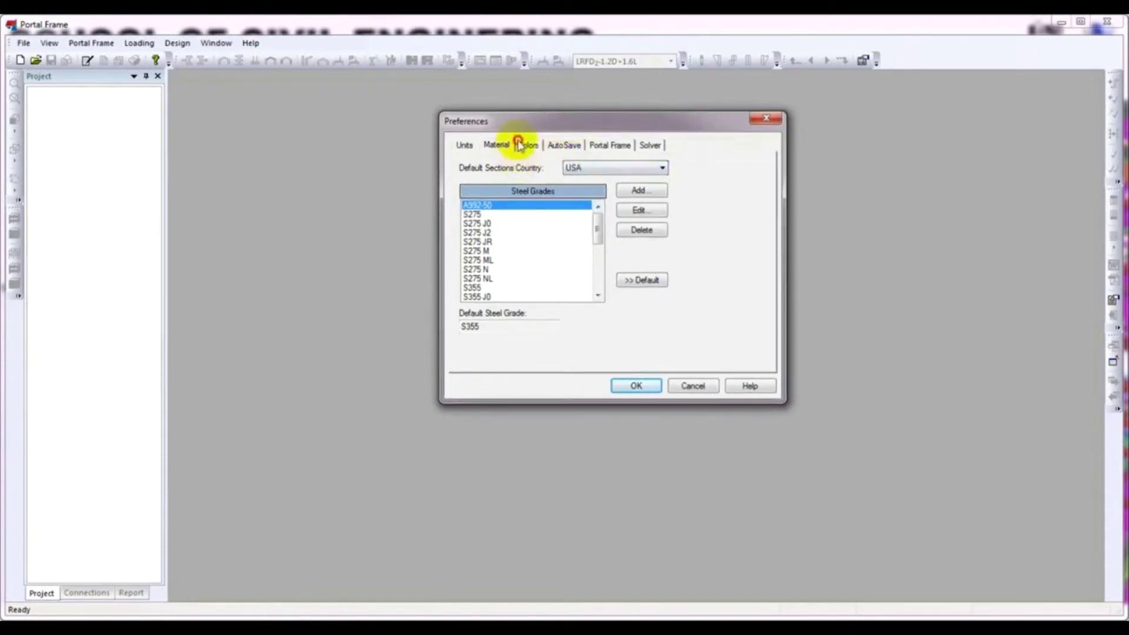
# Review the Colors and AutoSave preferences, then show the Portal Frame defaults (0.150 service, 0.600 imposed).
pyautogui.click(527, 145)
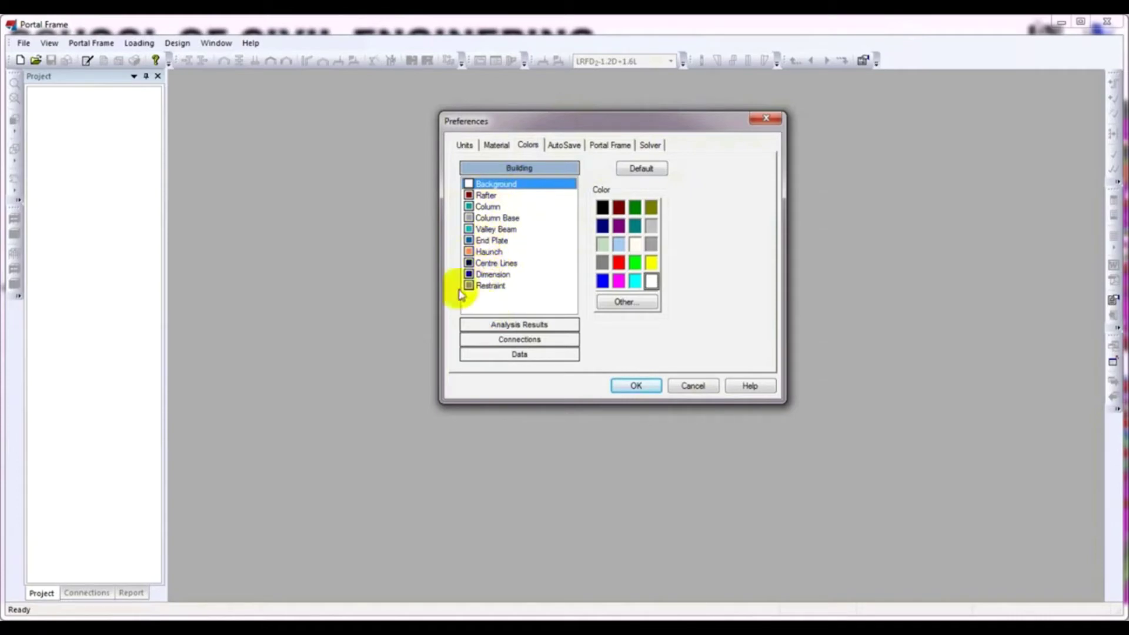
pyautogui.click(562, 148)
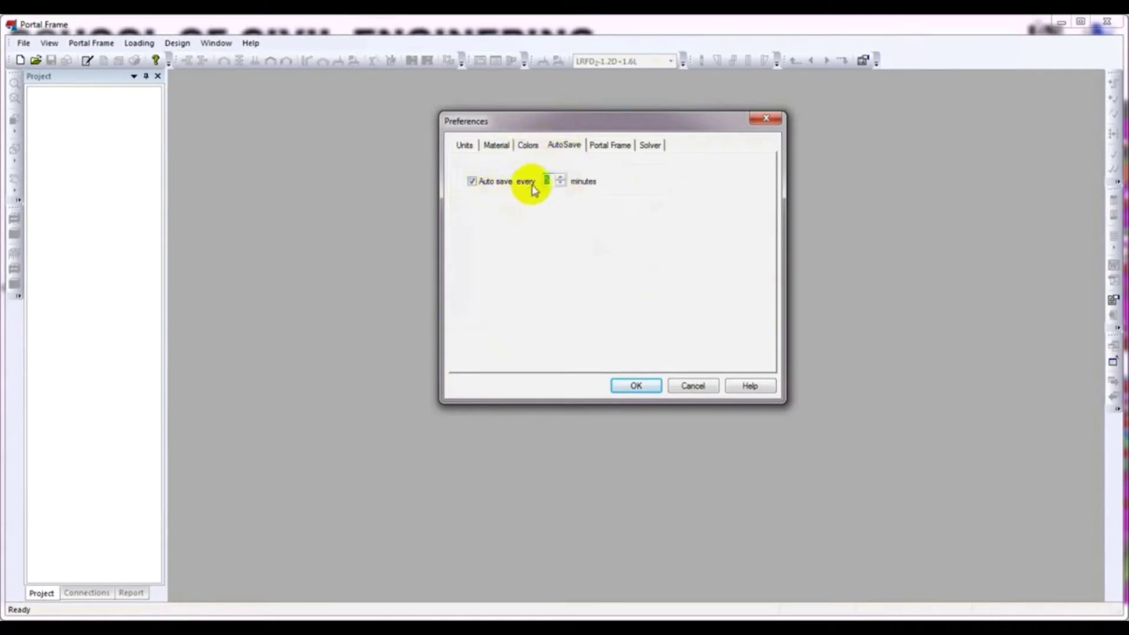
pyautogui.click(611, 148)
pyautogui.moveTo(616, 117); pyautogui.dragTo(588, 121)
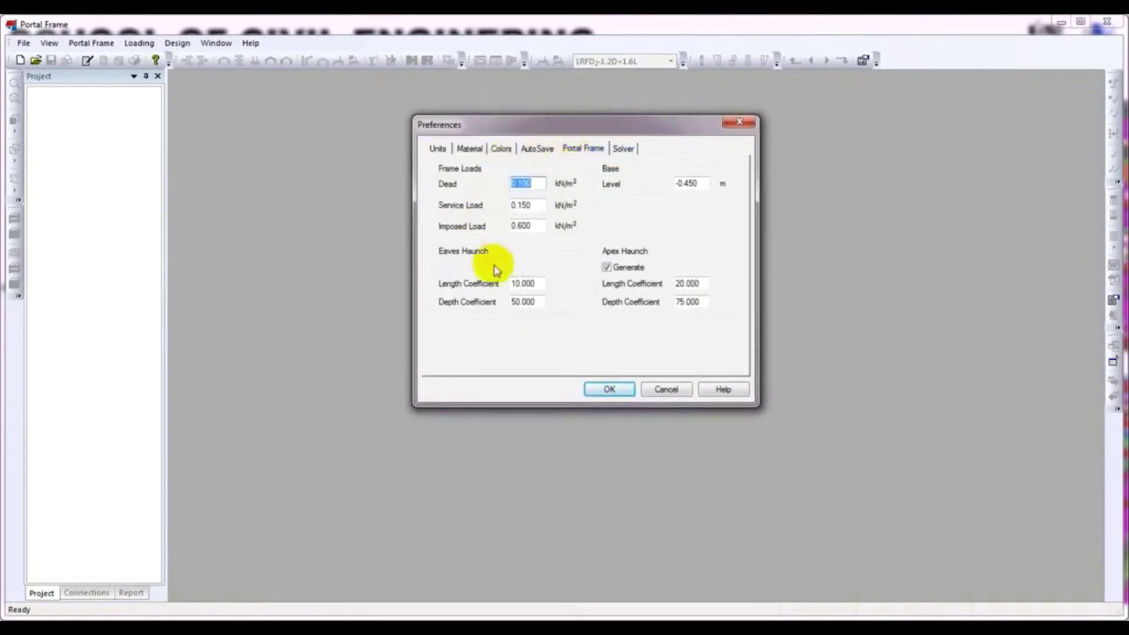
# Enter default loads dead 0.2, service 0.35, imposed 0.5 kN/m² and base level 0 m.
pyautogui.click(535, 205)
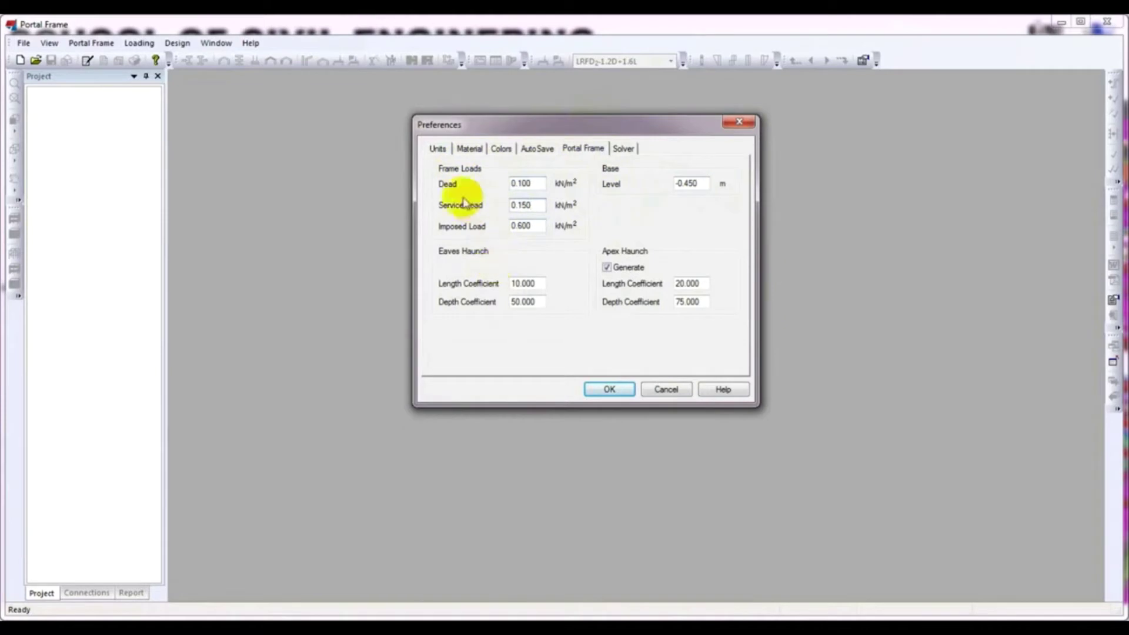
pyautogui.click(529, 184)
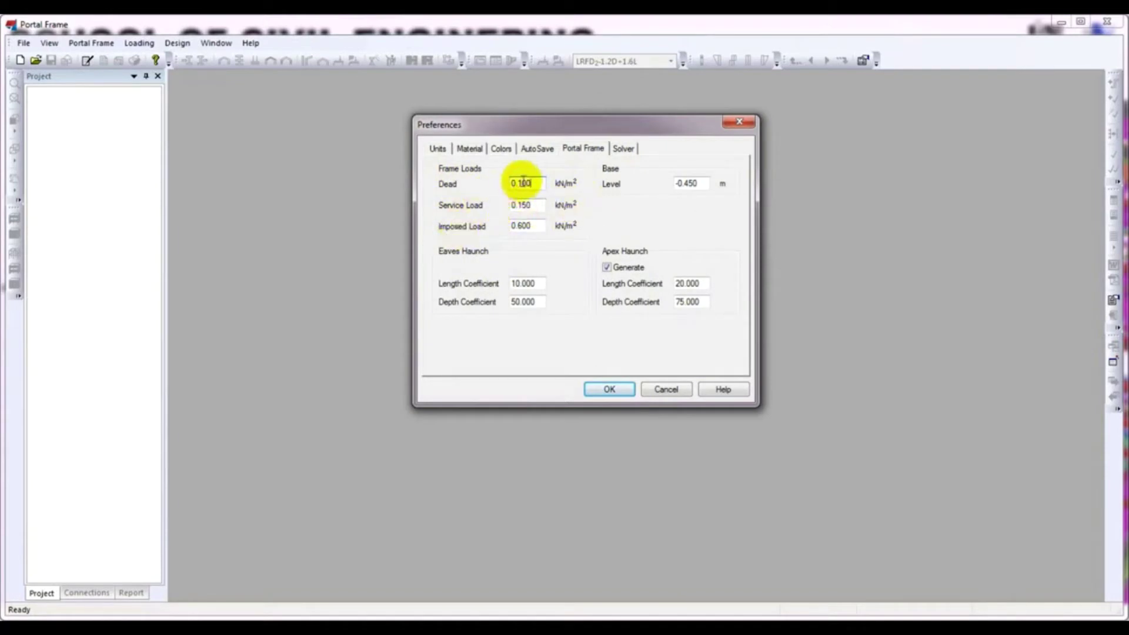
pyautogui.moveTo(534, 184); pyautogui.dragTo(522, 183)
pyautogui.write('2')
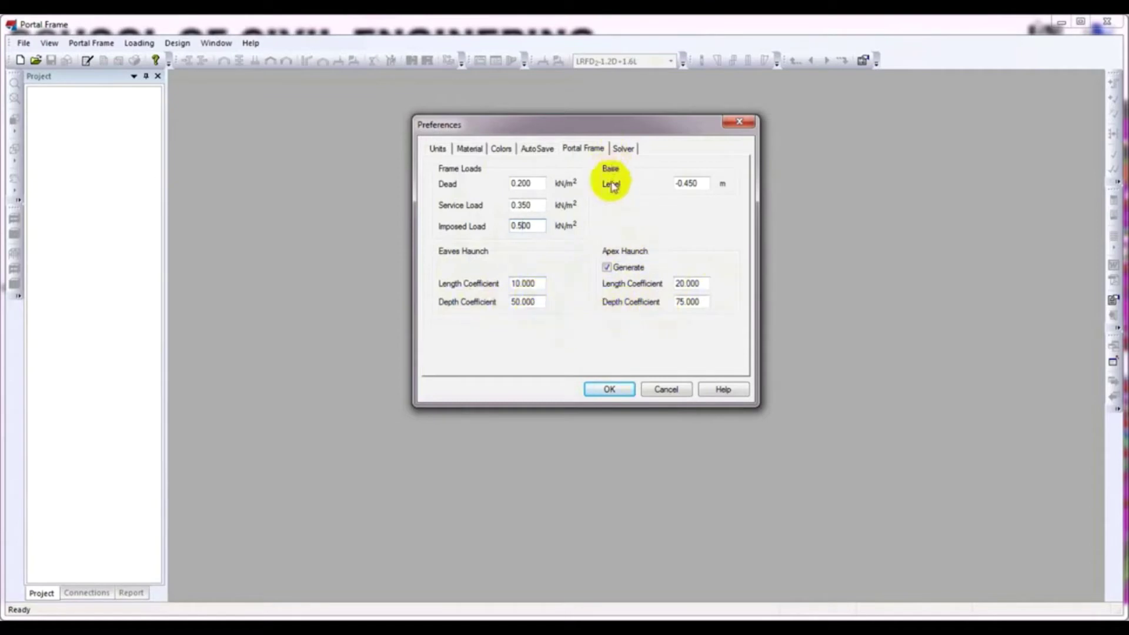
pyautogui.moveTo(705, 180); pyautogui.dragTo(647, 182)
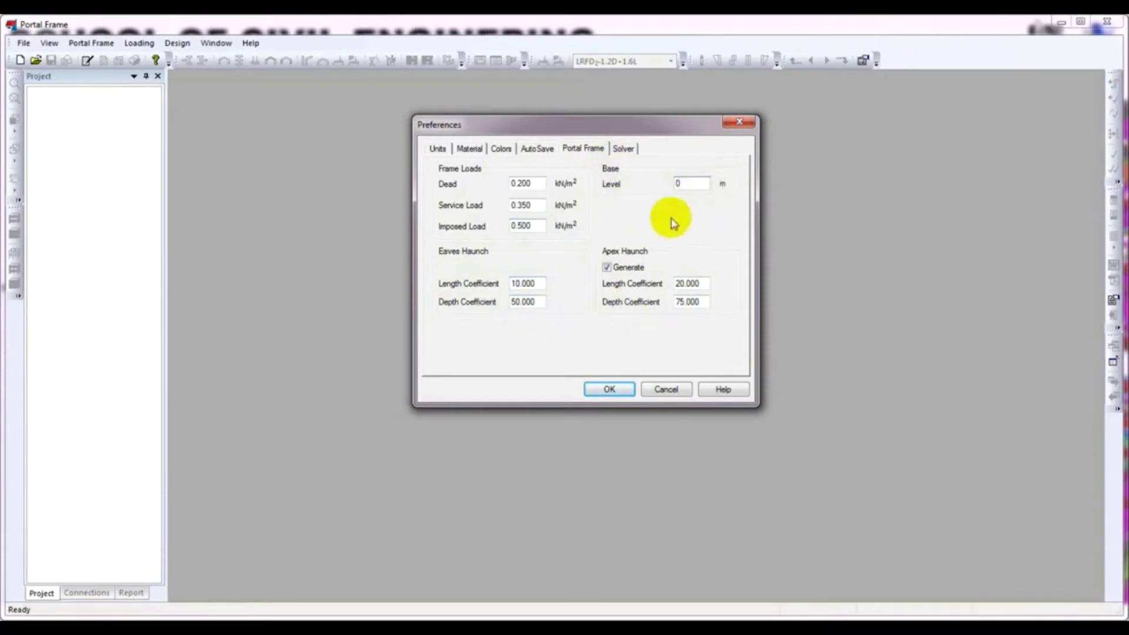
# Check the Solver and Units preferences and confirm the dialog.
pyautogui.click(624, 152)
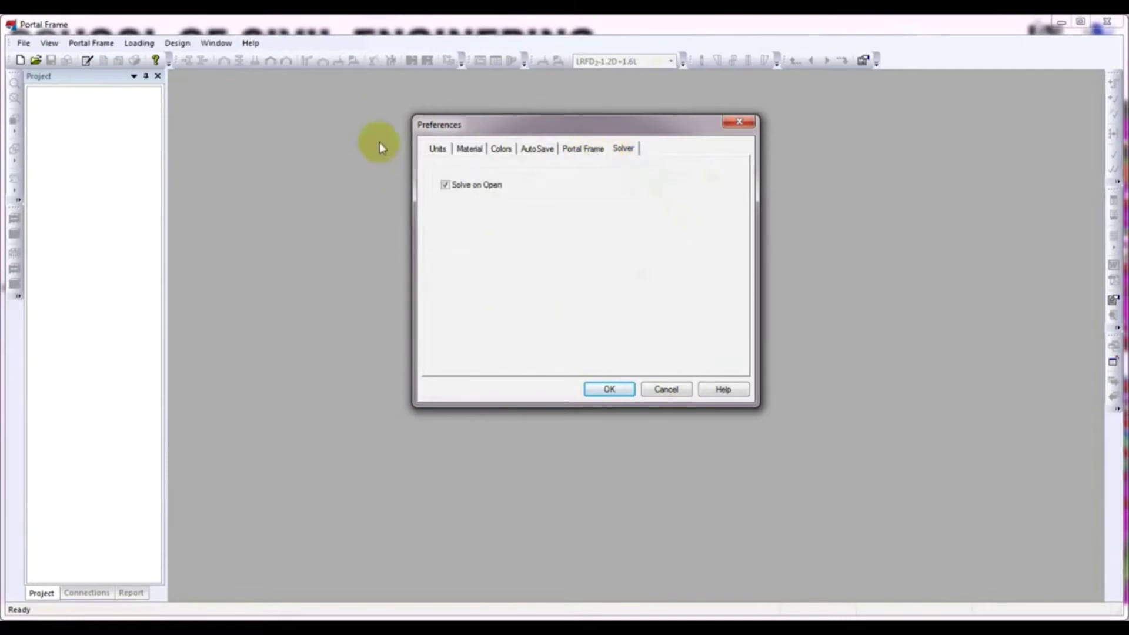
pyautogui.click(436, 148)
pyautogui.click(609, 390)
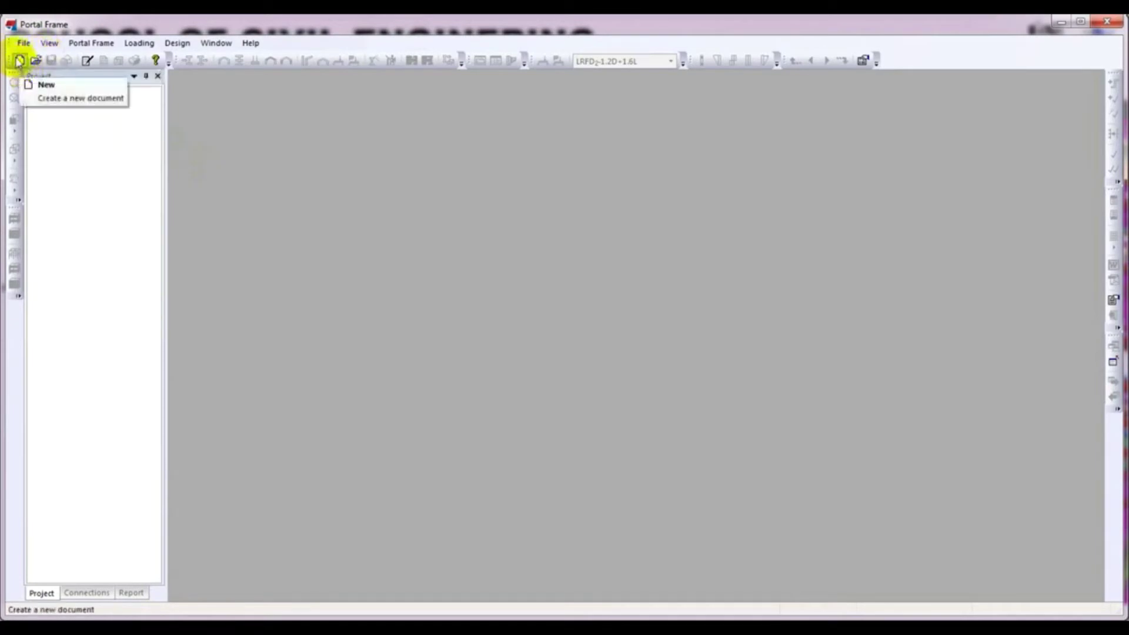
# Start a new project from the New toolbar button.
pyautogui.click(19, 60)
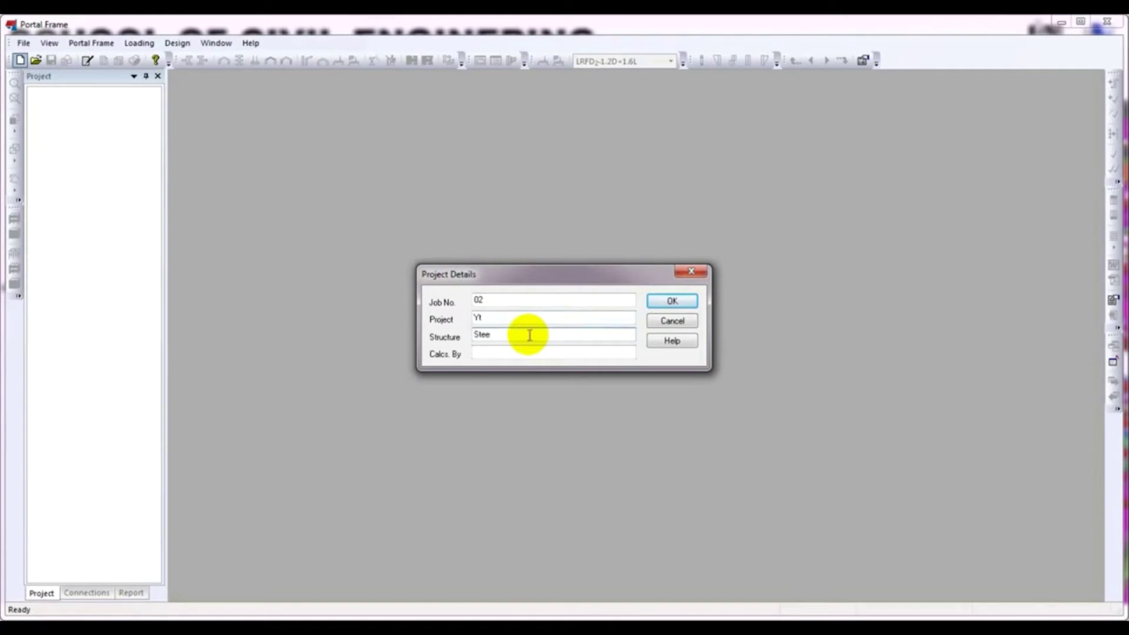
# Set Calcs. By to 'School of civil engineering' and confirm the project 02 details.
pyautogui.click(521, 355)
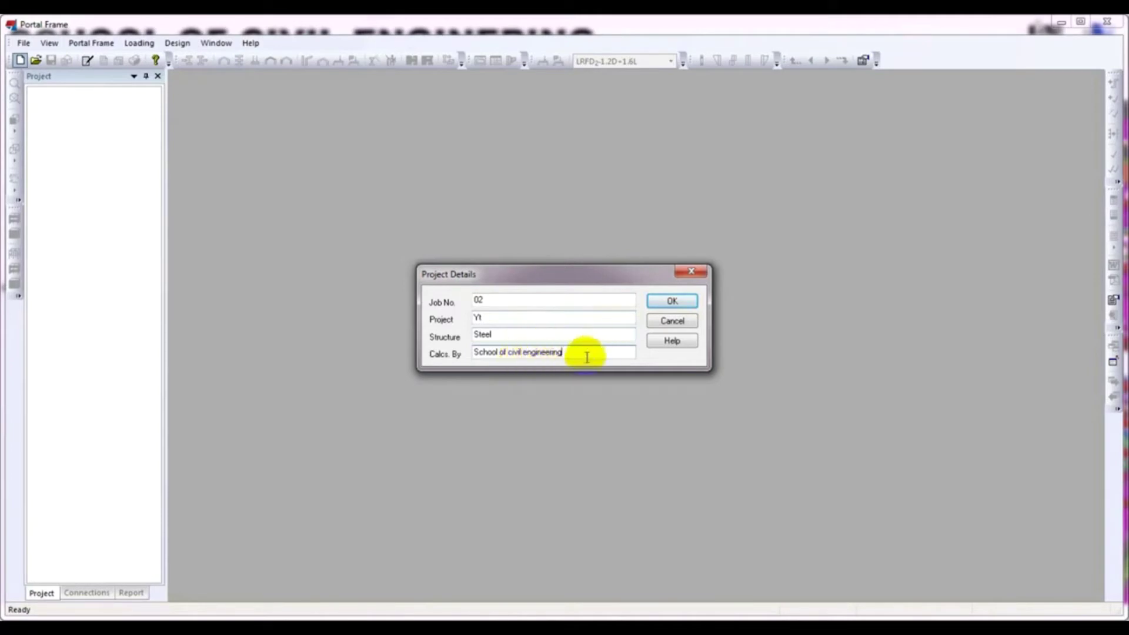
pyautogui.moveTo(574, 278); pyautogui.dragTo(561, 272)
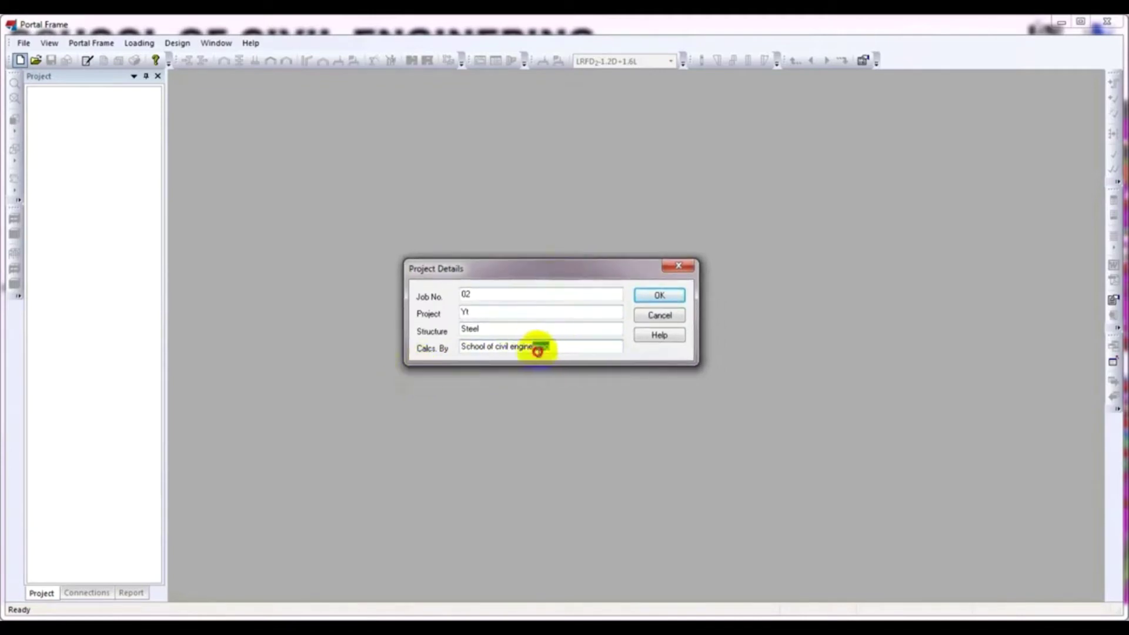
pyautogui.moveTo(551, 348); pyautogui.dragTo(430, 360)
pyautogui.click(570, 348)
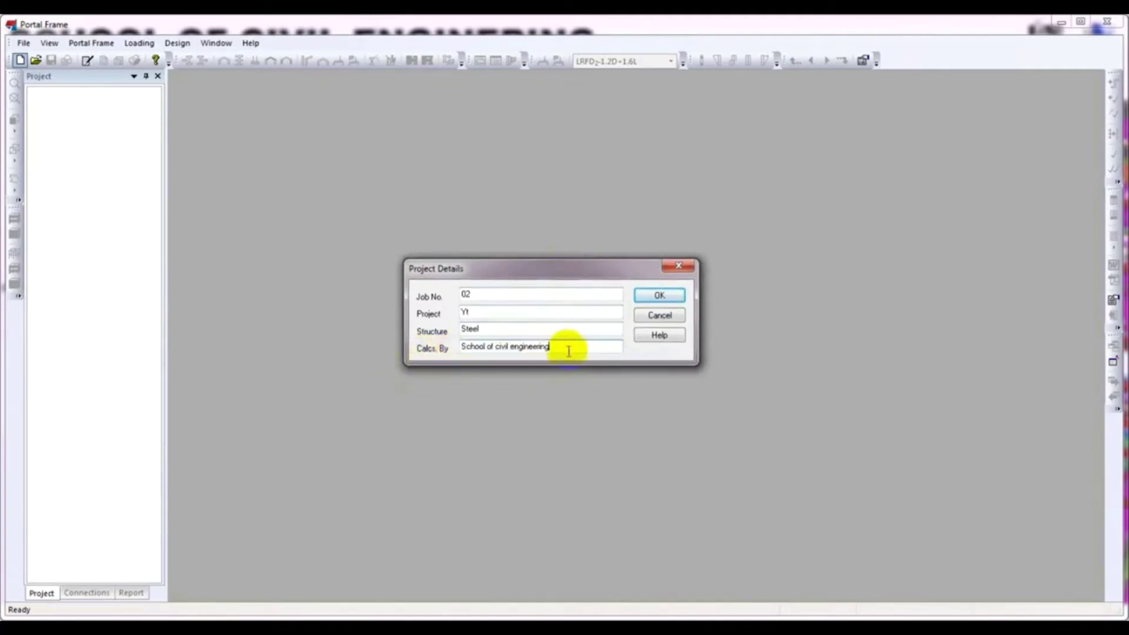
pyautogui.click(670, 297)
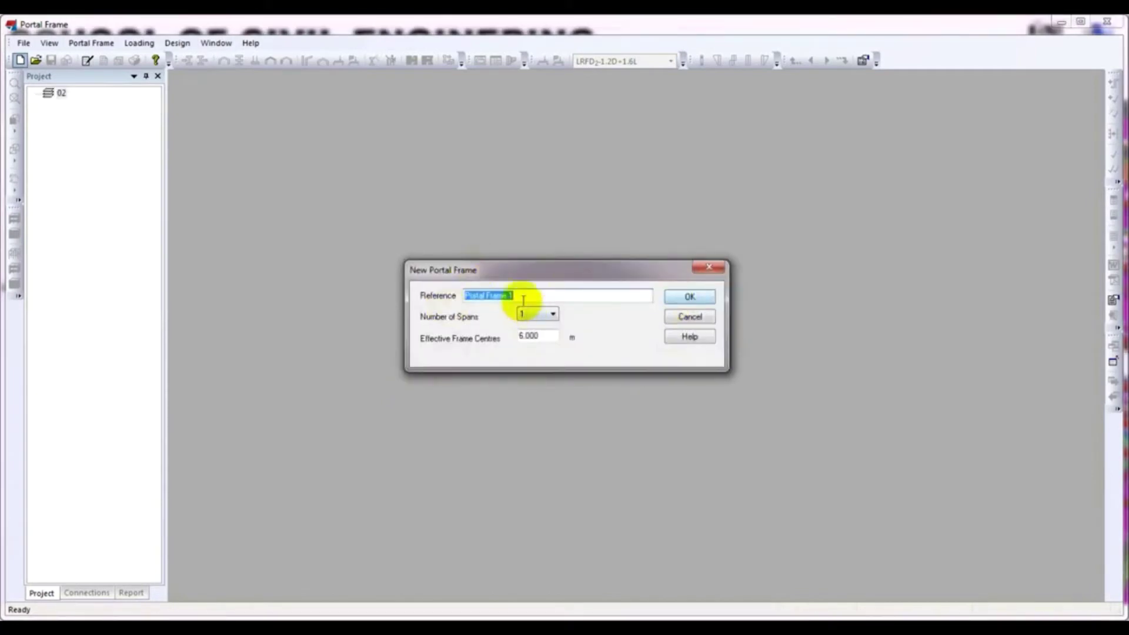
# Keep reference 'Portal Frame 1', one span and 6.000 m frame centres, and create the frame.
pyautogui.click(504, 295)
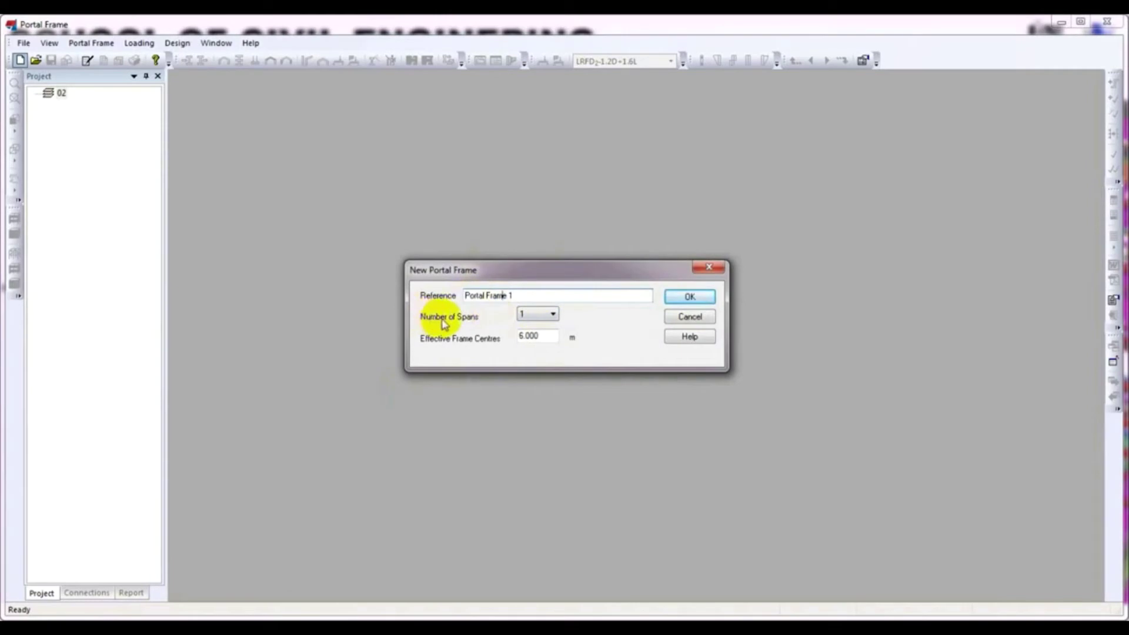
pyautogui.click(538, 314)
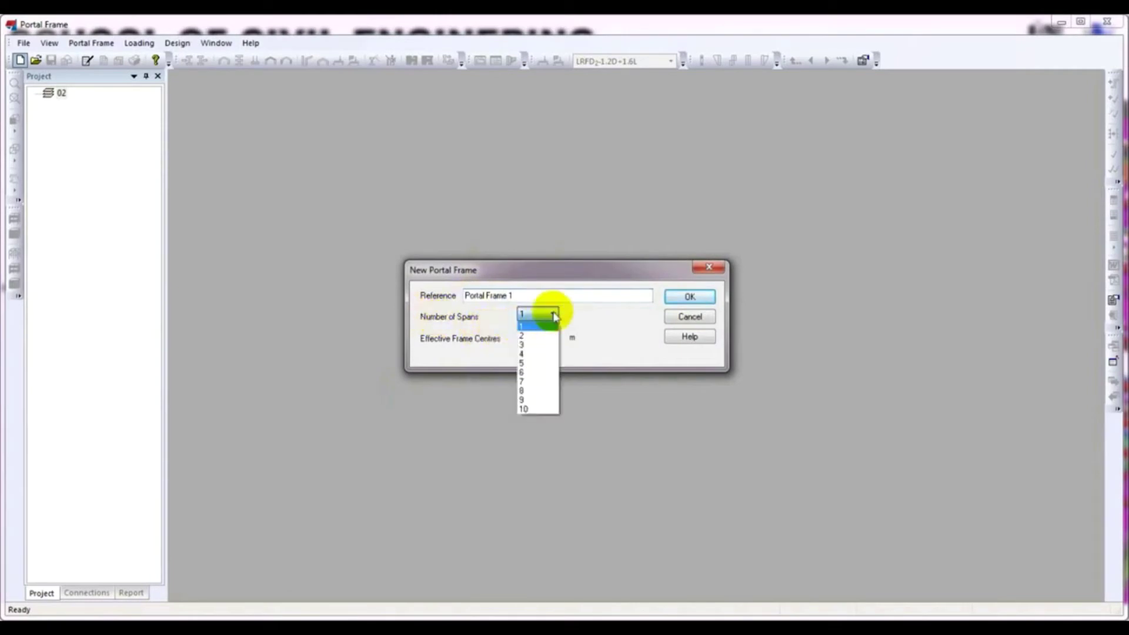
pyautogui.click(534, 327)
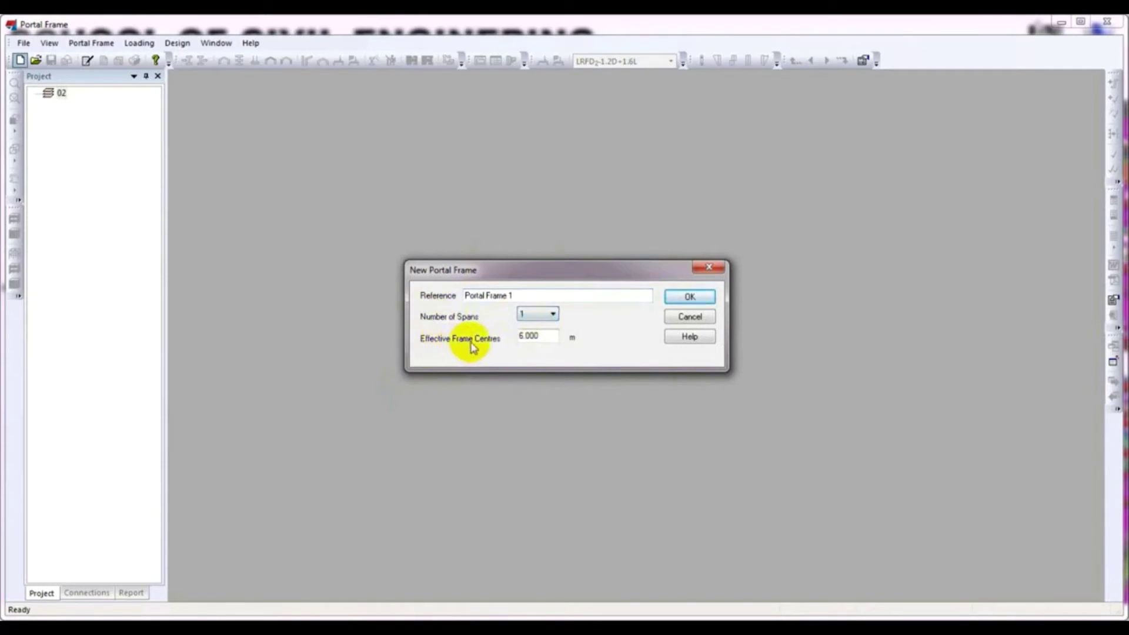
pyautogui.click(546, 334)
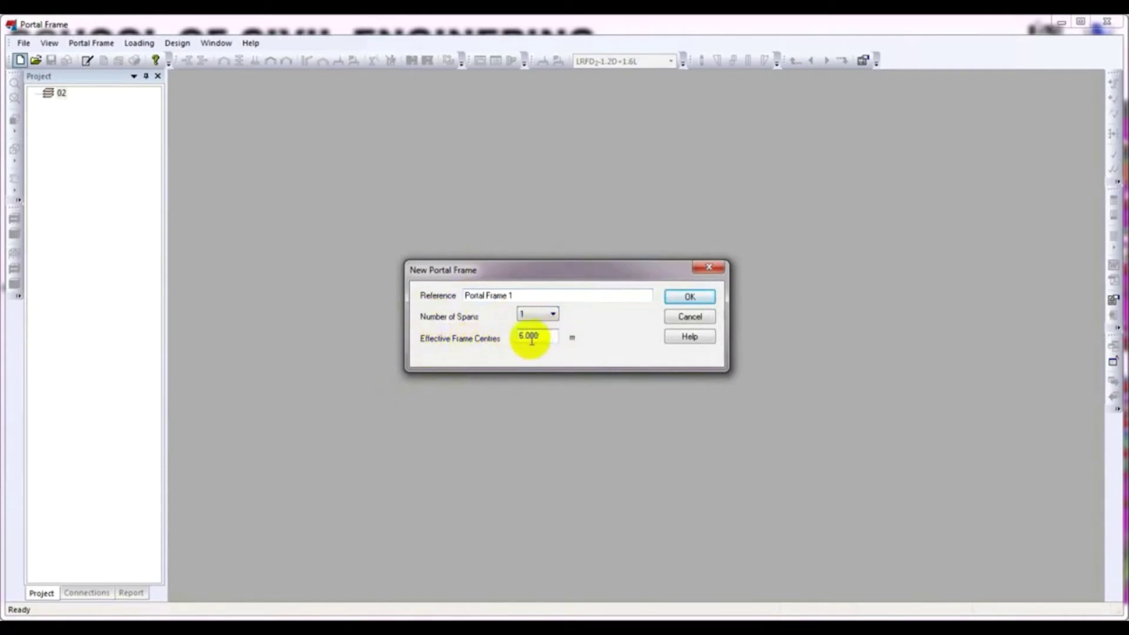
pyautogui.moveTo(566, 274); pyautogui.dragTo(559, 274)
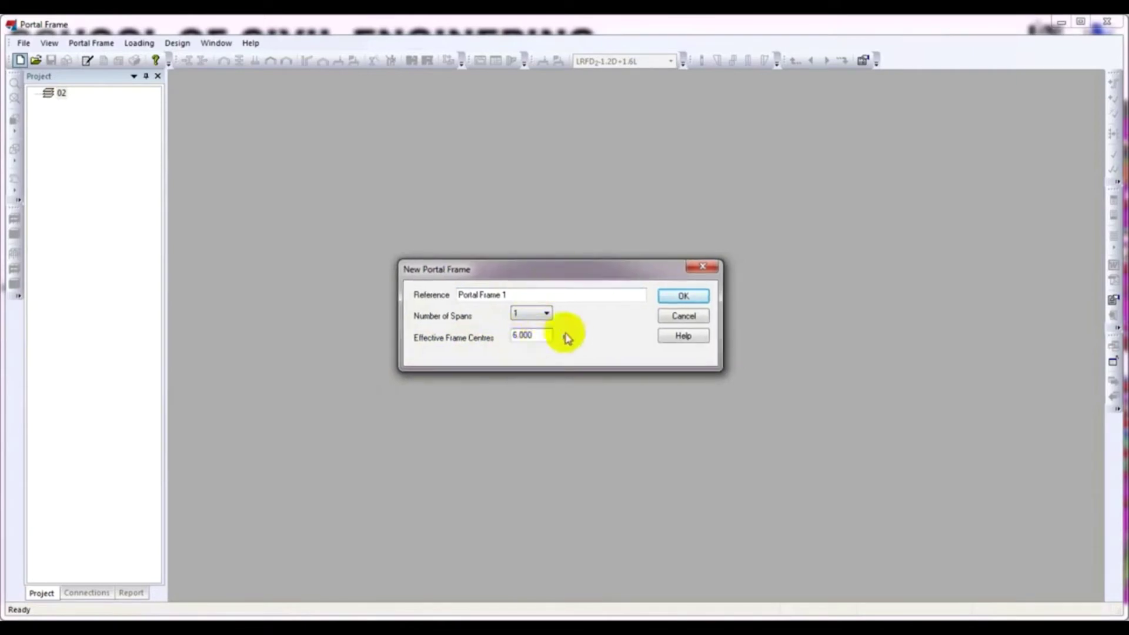
pyautogui.click(684, 295)
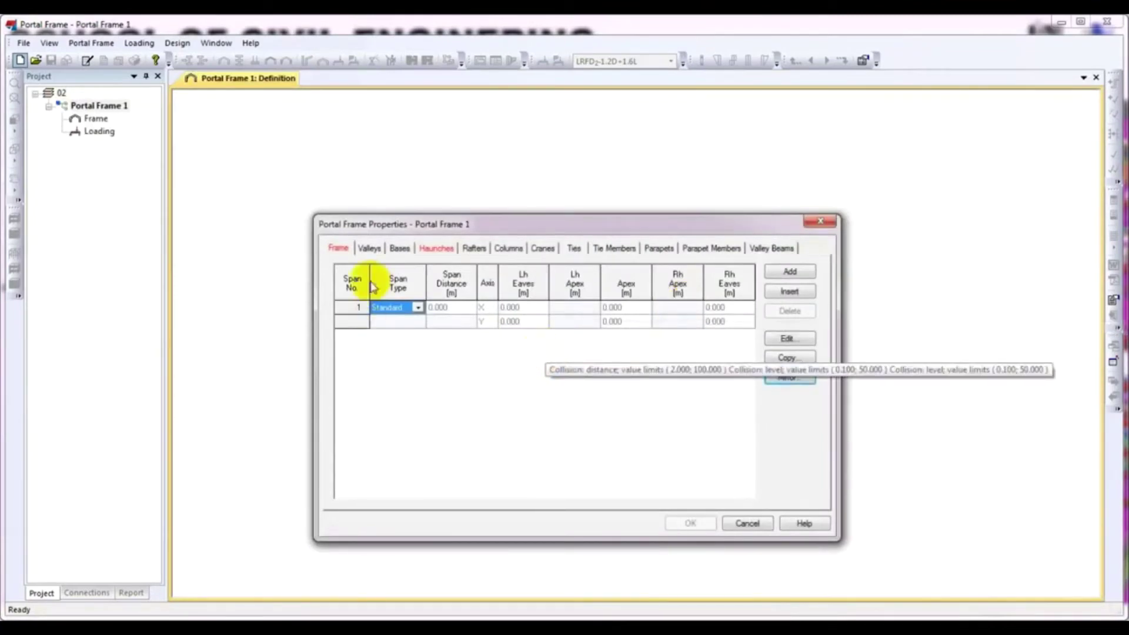
# Select the span 1 row in the frame table and open its geometry editor.
pyautogui.moveTo(424, 226); pyautogui.dragTo(433, 225)
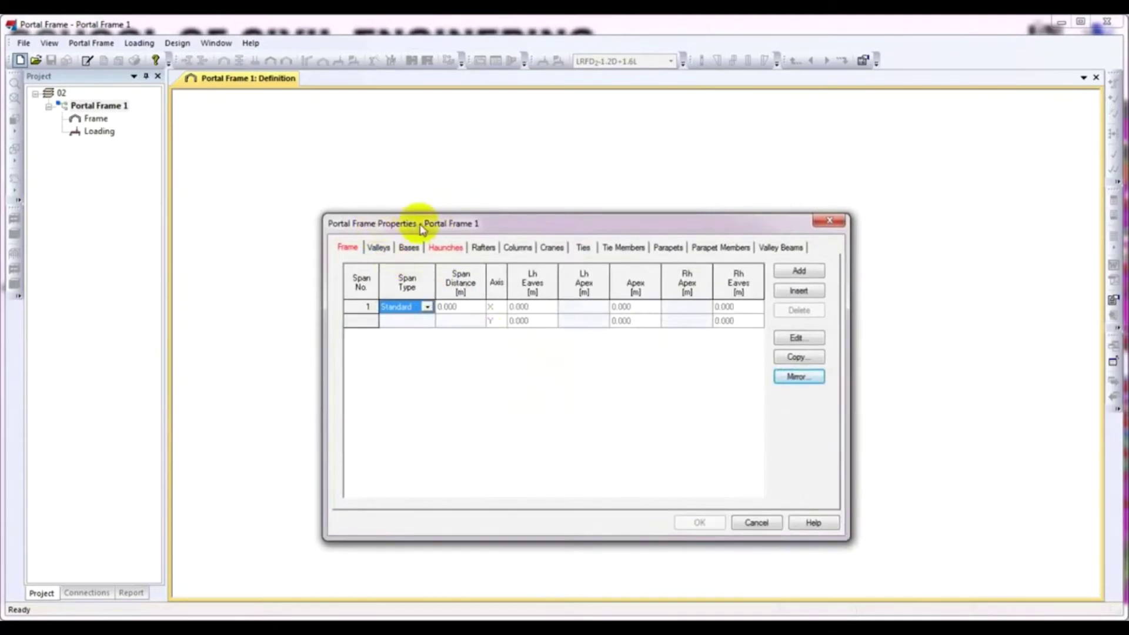
pyautogui.moveTo(398, 229); pyautogui.dragTo(408, 199)
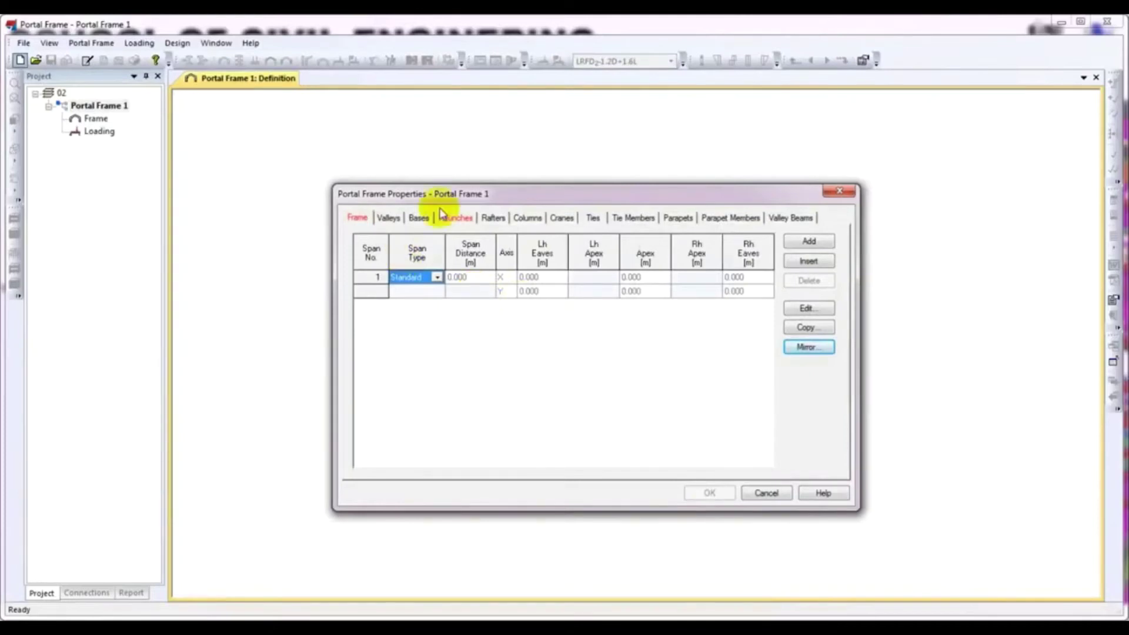
pyautogui.moveTo(608, 195); pyautogui.dragTo(605, 187)
pyautogui.click(354, 212)
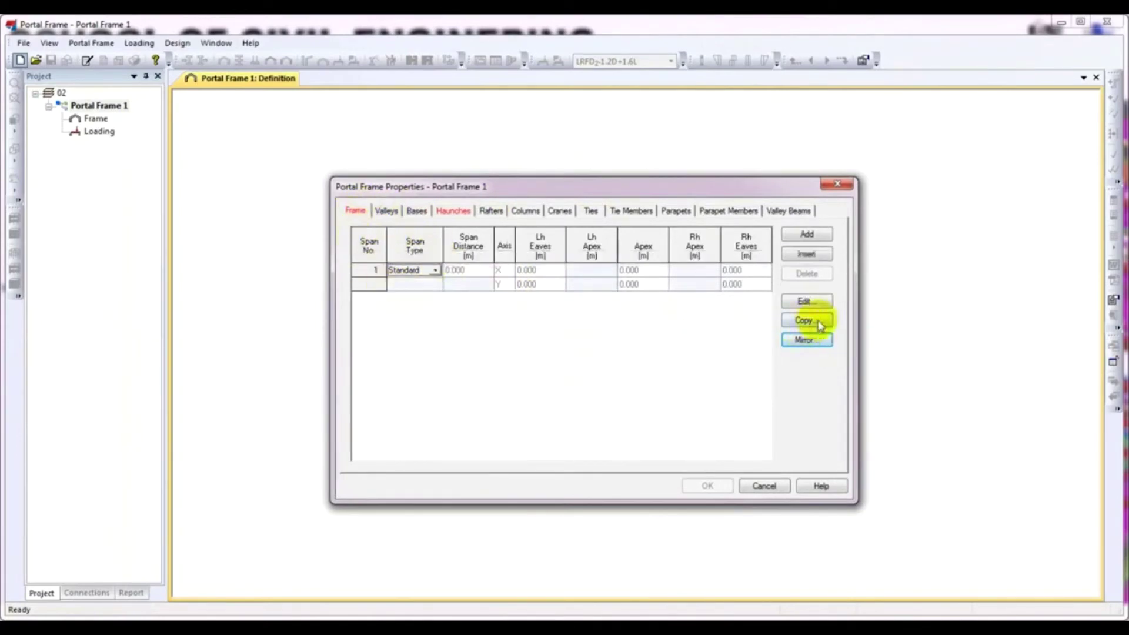
pyautogui.click(808, 302)
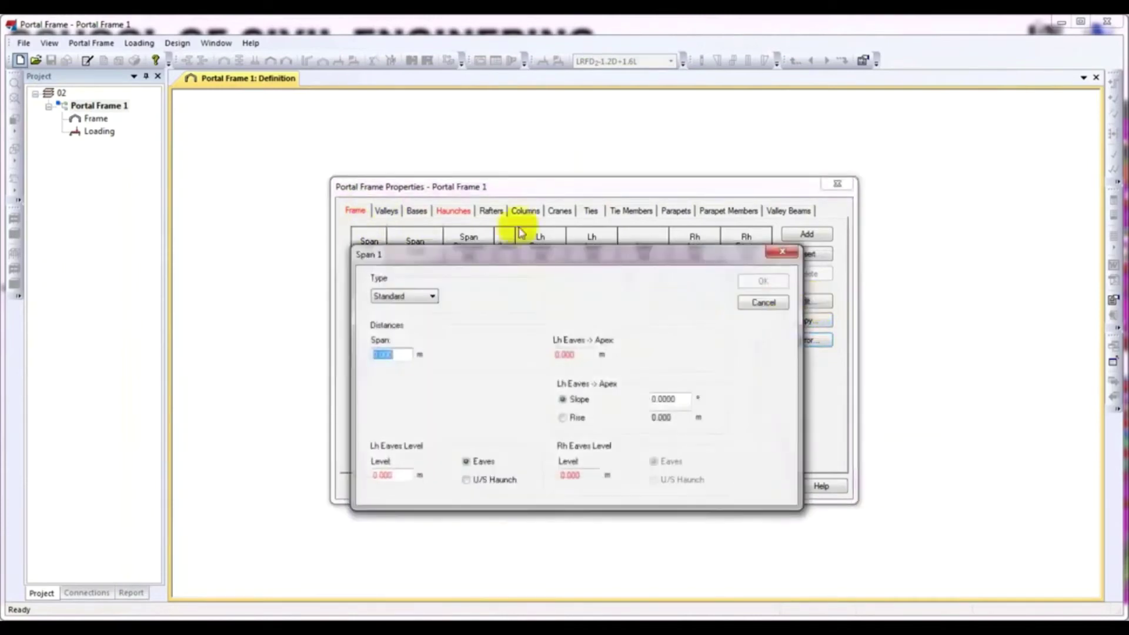
# Keep span type Standard and set the span length to 15 m.
pyautogui.moveTo(558, 259); pyautogui.dragTo(574, 167)
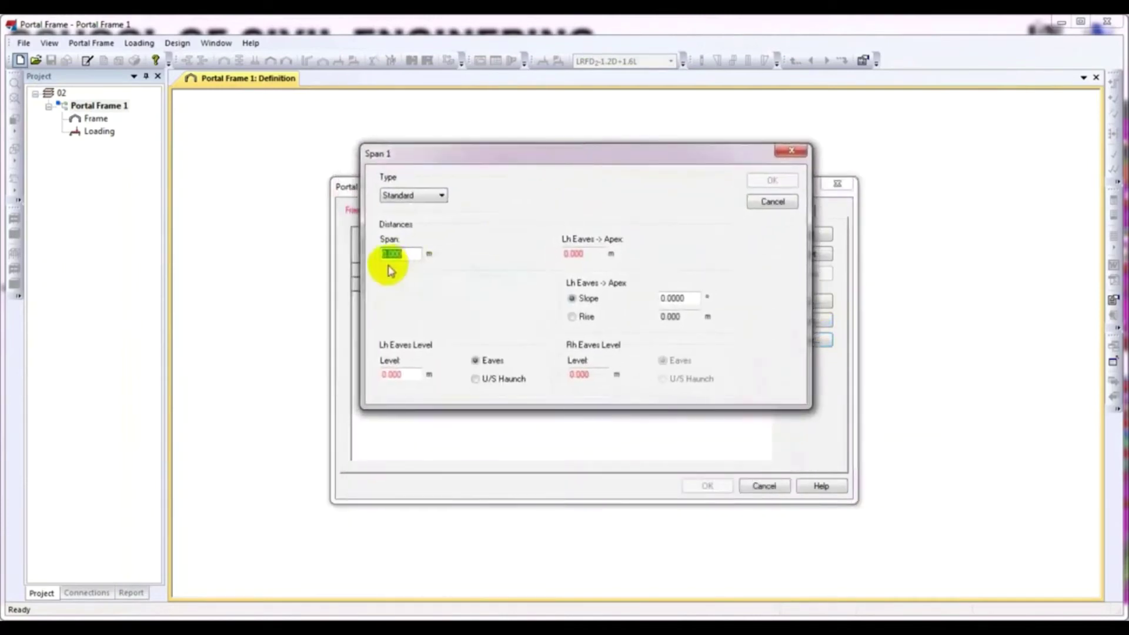
pyautogui.click(411, 194)
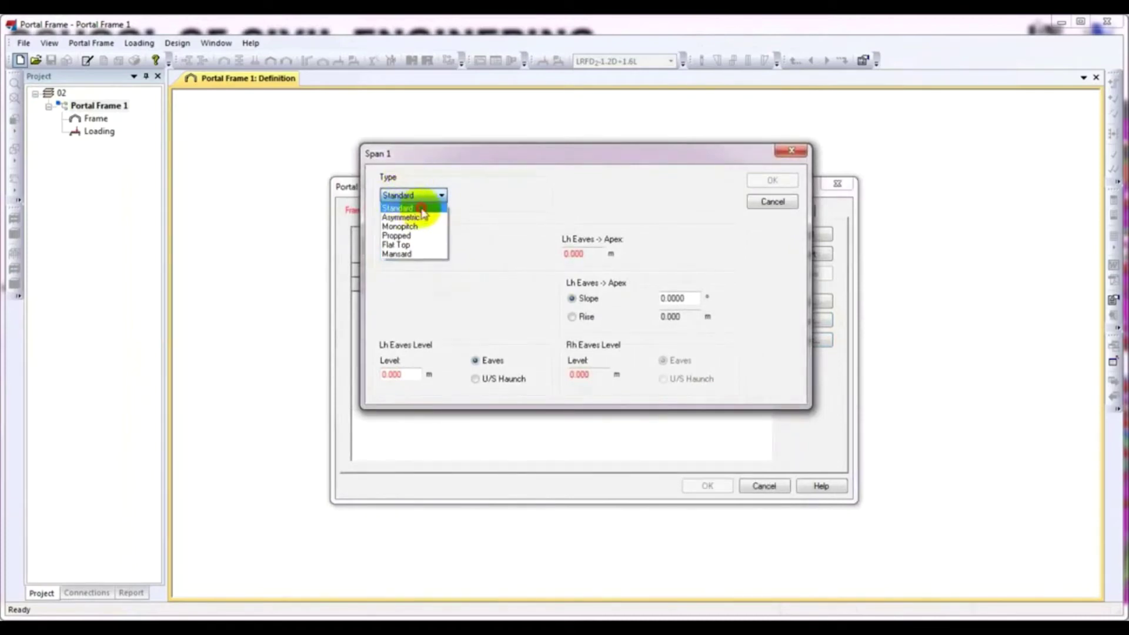
pyautogui.click(422, 209)
pyautogui.click(416, 253)
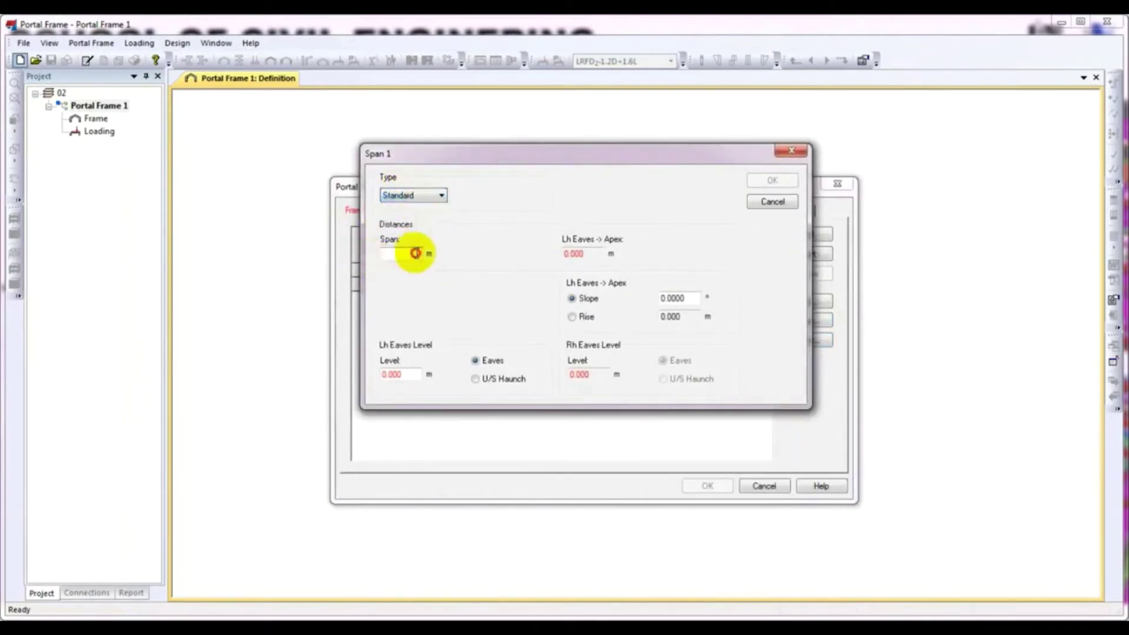
pyautogui.moveTo(416, 255); pyautogui.dragTo(328, 252)
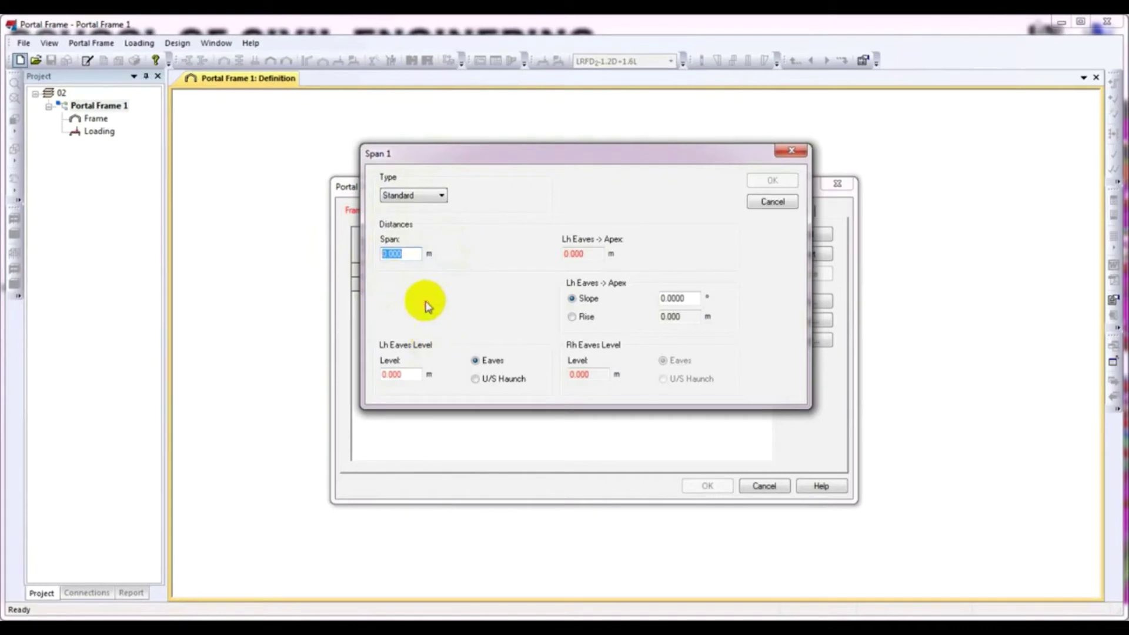
pyautogui.click(414, 254)
pyautogui.moveTo(482, 156); pyautogui.dragTo(486, 156)
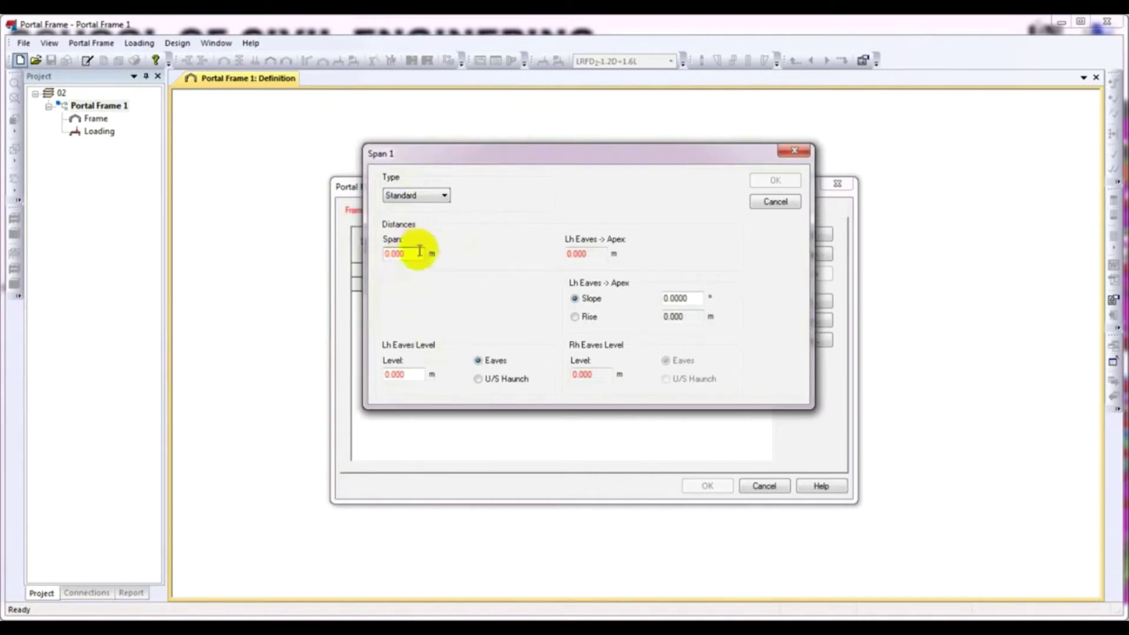
pyautogui.moveTo(420, 252); pyautogui.dragTo(312, 257)
pyautogui.write('15')
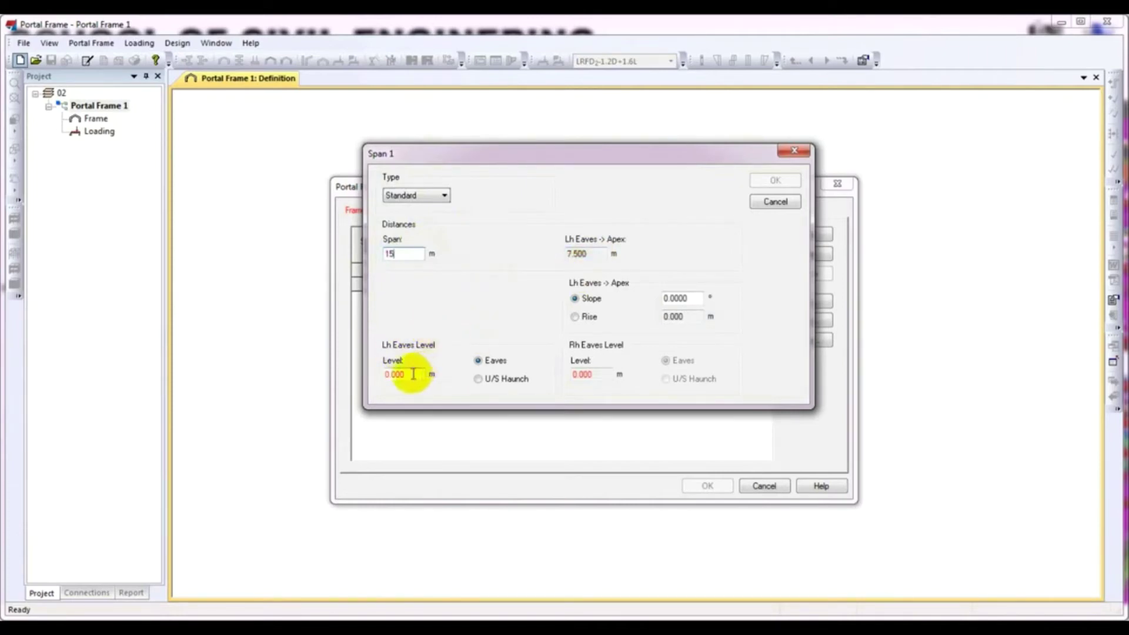
# Set the eaves level to 6.2 m.
pyautogui.moveTo(428, 374); pyautogui.dragTo(361, 380)
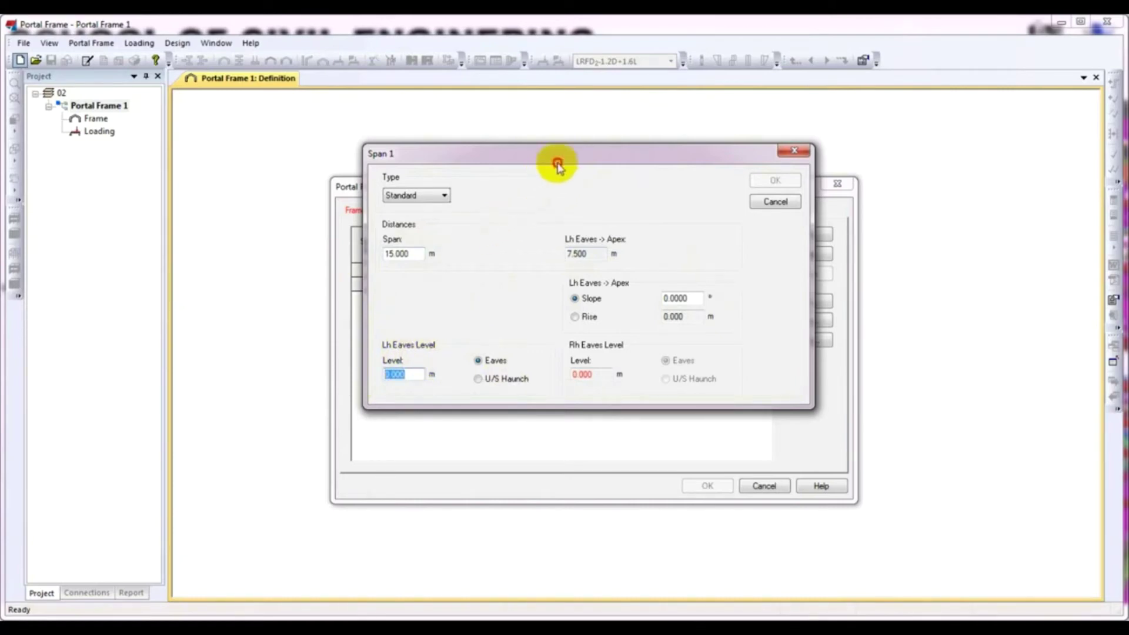
pyautogui.moveTo(559, 162); pyautogui.dragTo(561, 186)
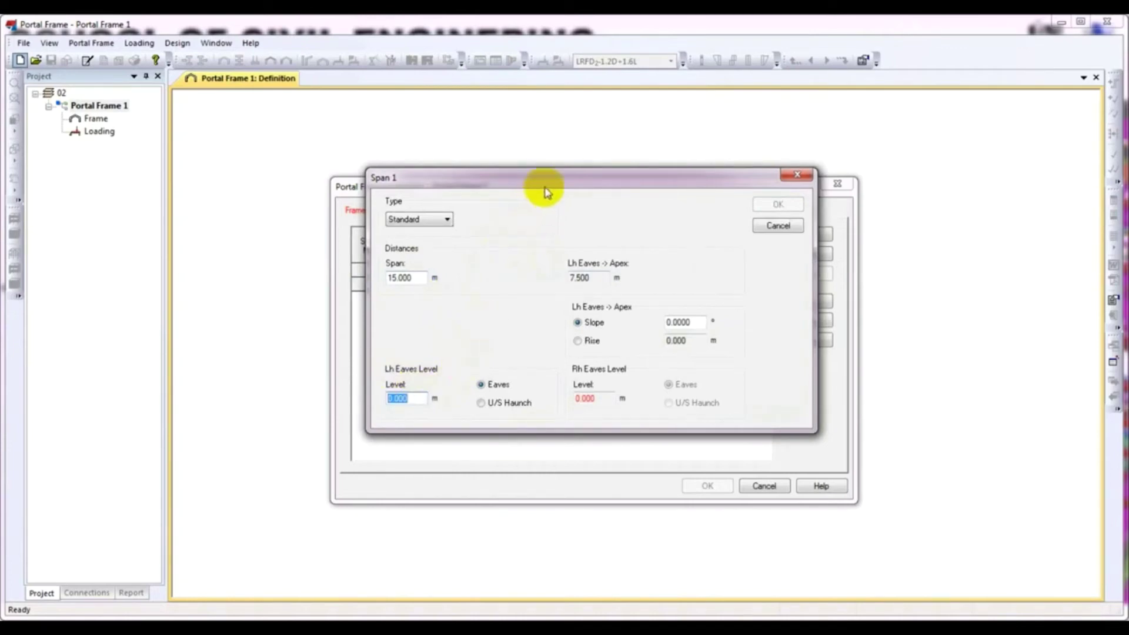
pyautogui.moveTo(540, 180); pyautogui.dragTo(548, 173)
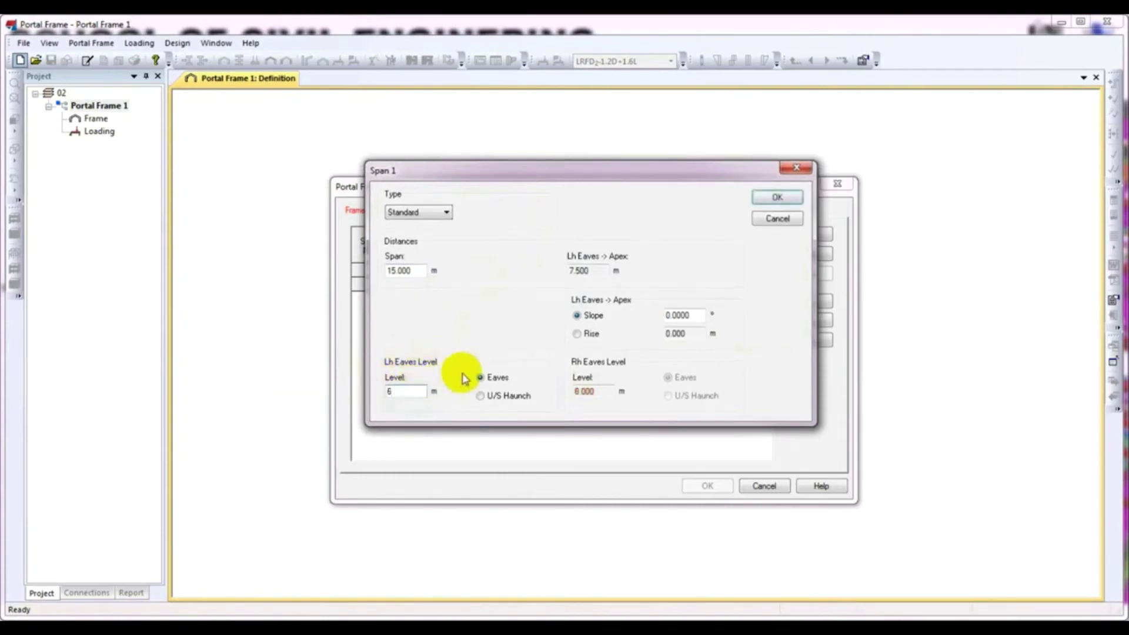
pyautogui.click(491, 303)
pyautogui.click(407, 388)
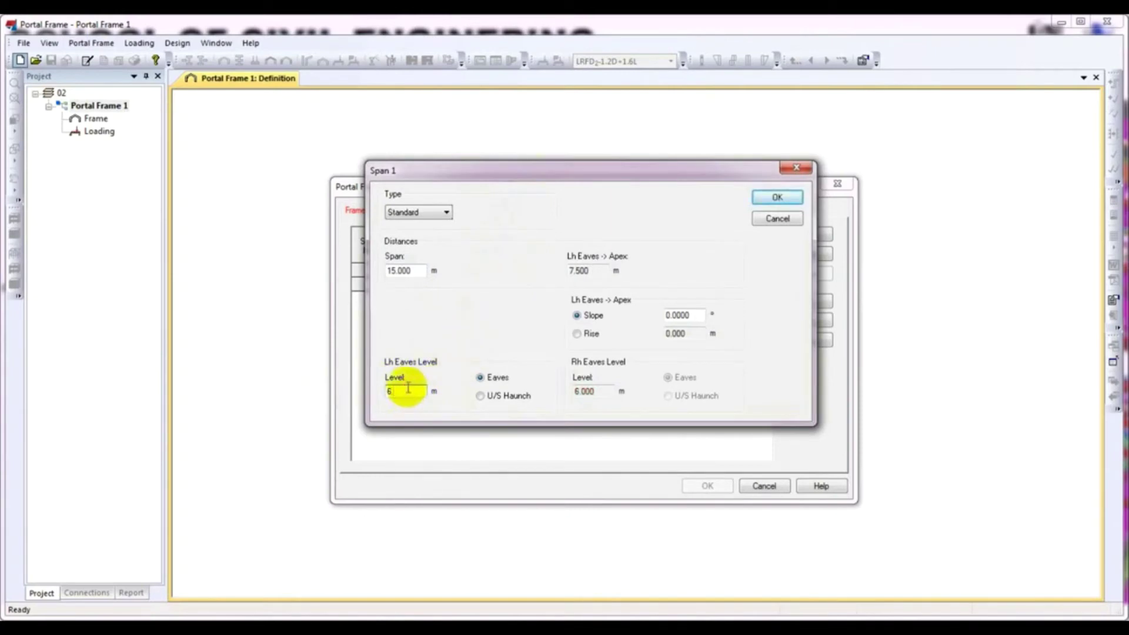
pyautogui.write('.2')
pyautogui.click(491, 302)
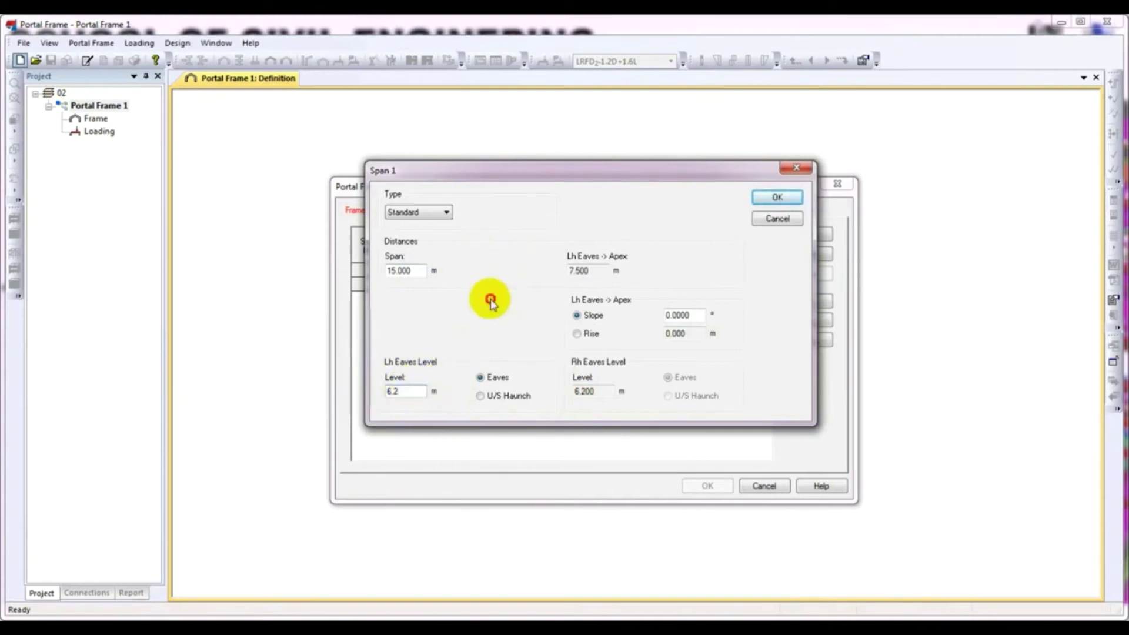
pyautogui.click(682, 314)
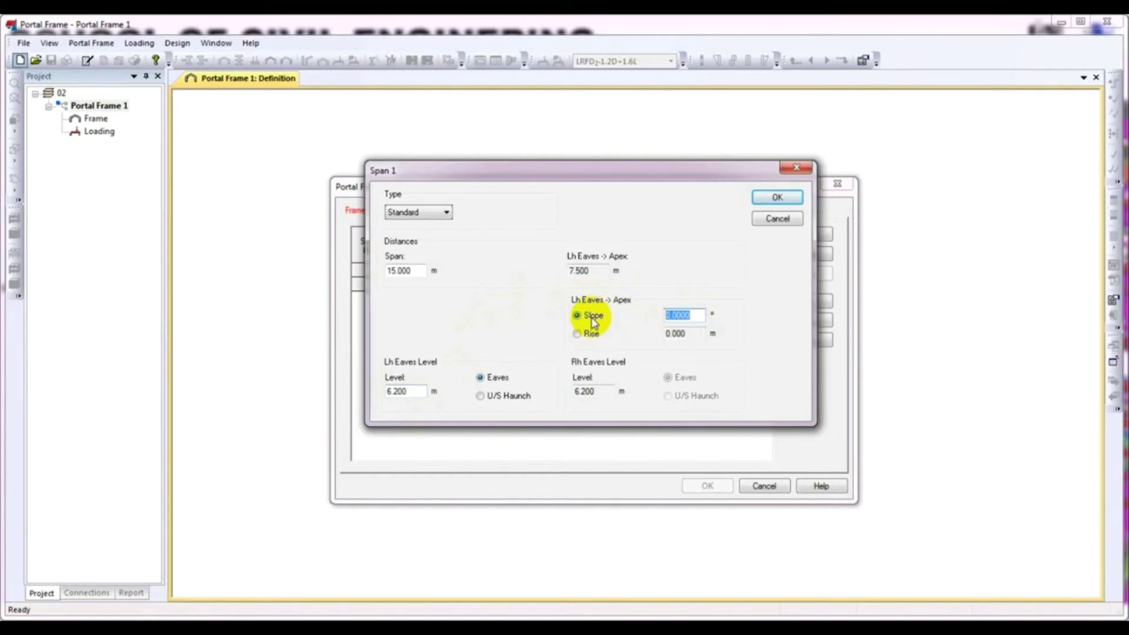
# Set the roof slope to 8° and apply span 1, giving a 7.254 m apex height.
pyautogui.click(701, 317)
pyautogui.moveTo(709, 321); pyautogui.dragTo(647, 319)
pyautogui.click(714, 315)
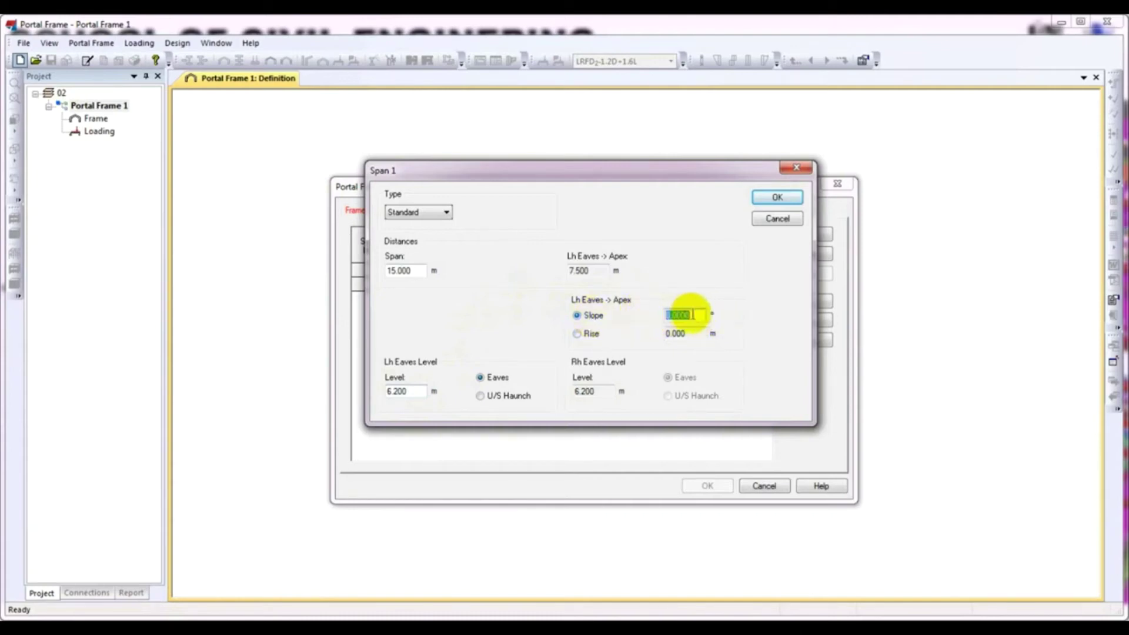
pyautogui.click(698, 316)
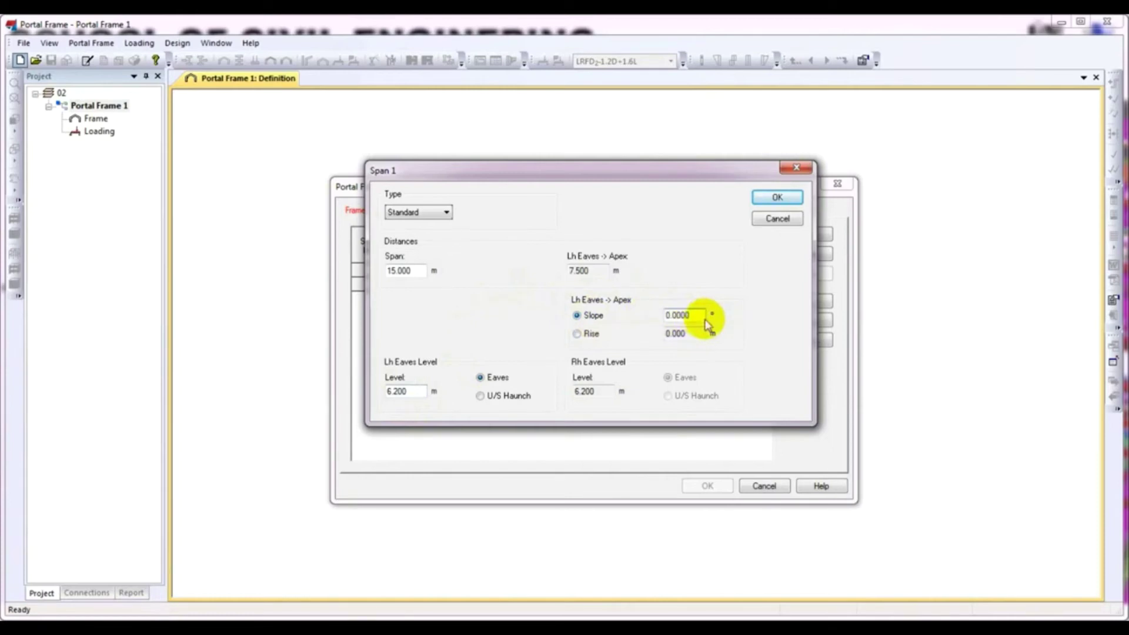
pyautogui.moveTo(700, 316); pyautogui.dragTo(657, 323)
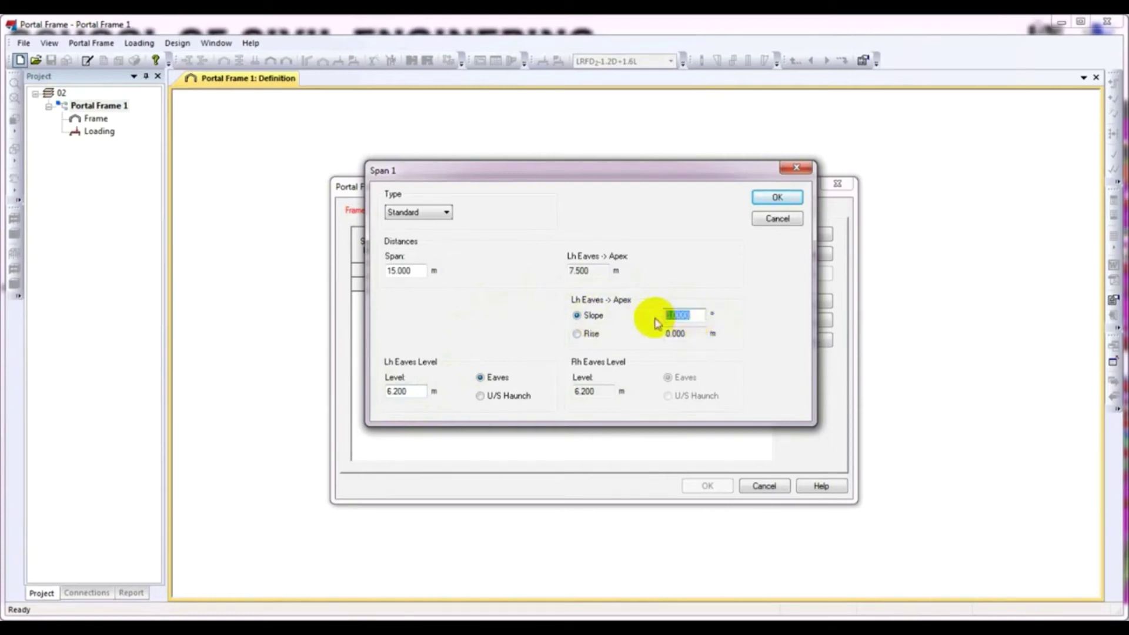
pyautogui.write('8')
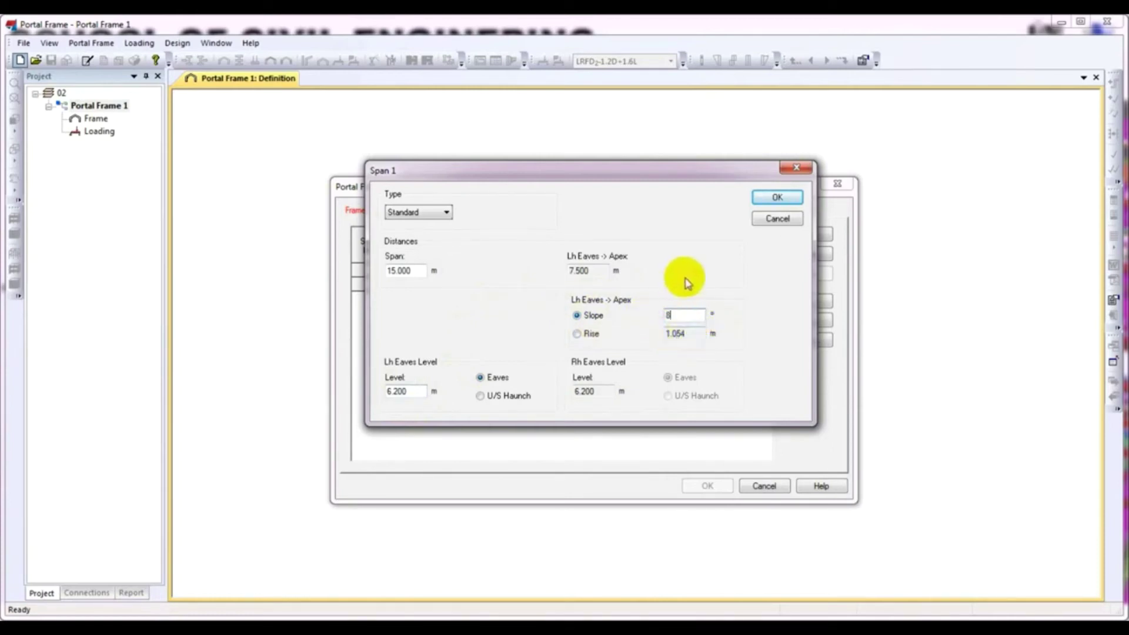
pyautogui.click(778, 198)
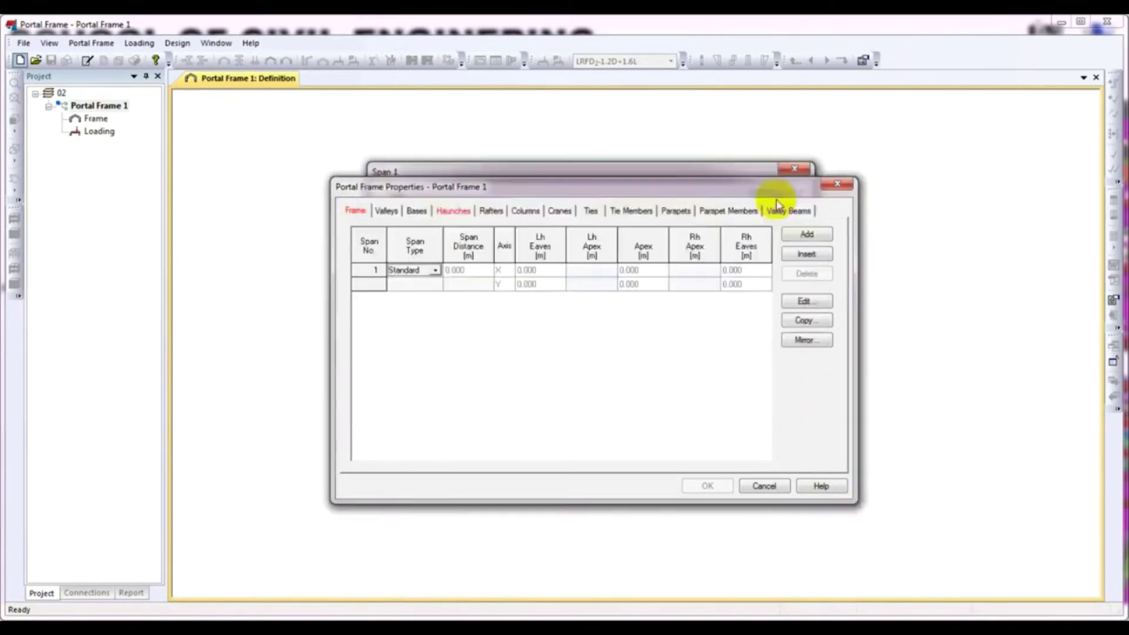
# Check the valley settings, then set the left column base fixity to Pinned.
pyautogui.click(396, 213)
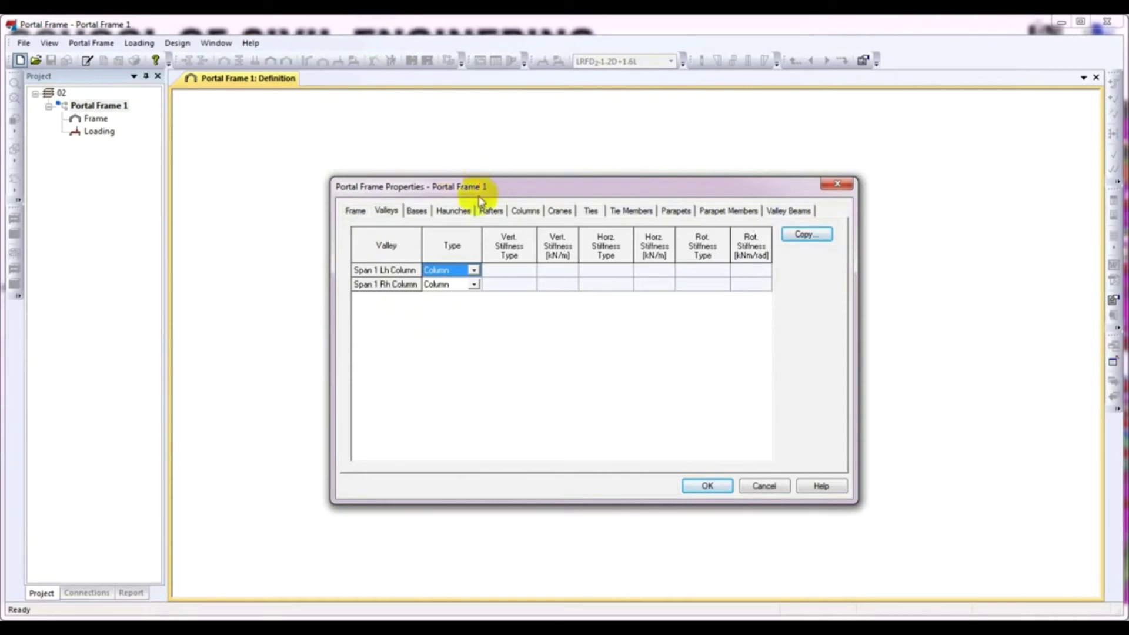
pyautogui.click(418, 212)
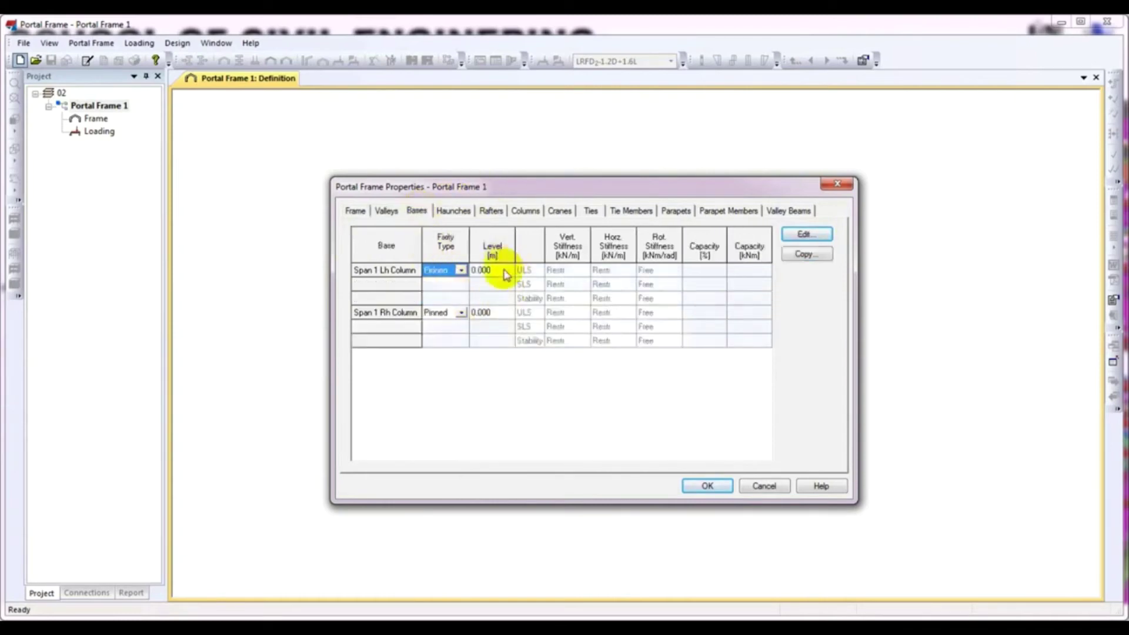
pyautogui.click(461, 270)
pyautogui.click(447, 294)
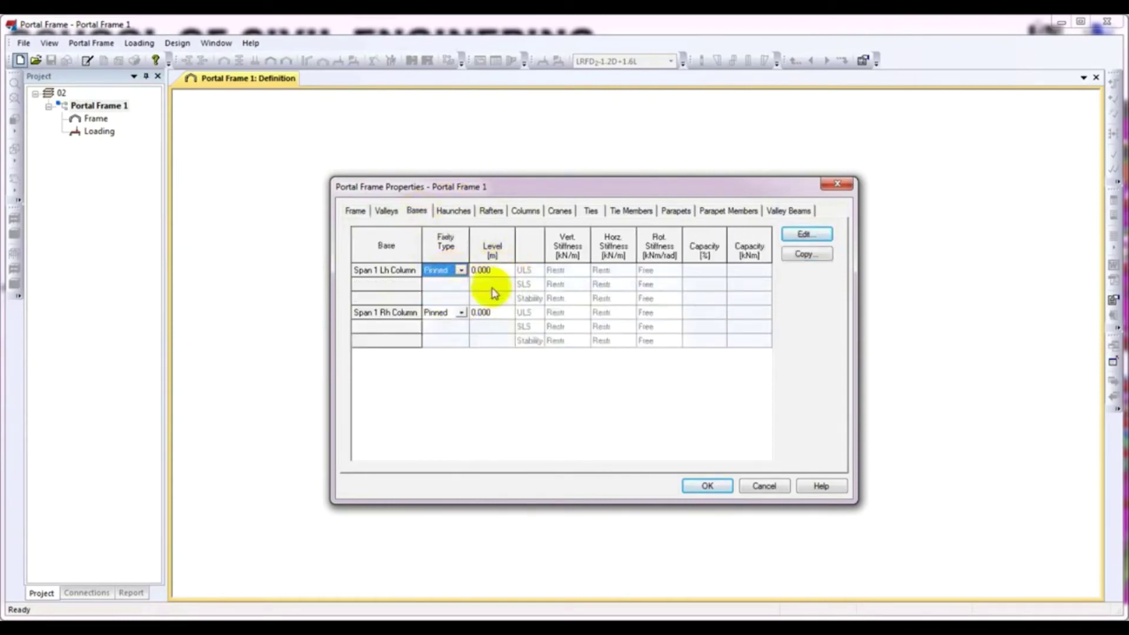
pyautogui.click(455, 210)
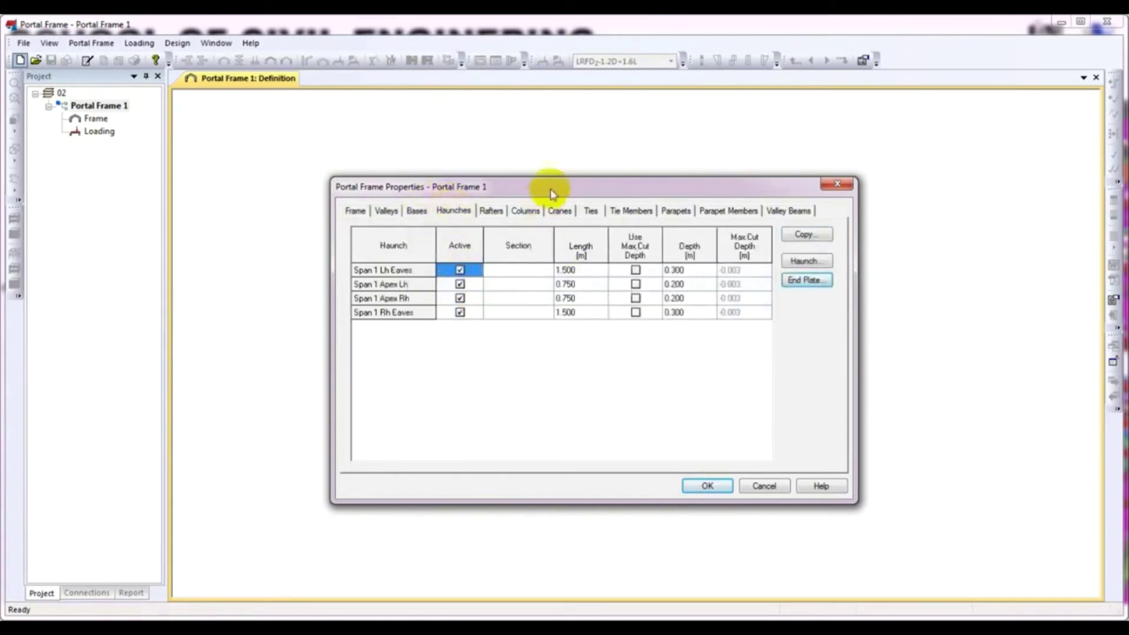
# Set the left and right eaves haunch lengths to 1.800 m.
pyautogui.moveTo(551, 189); pyautogui.dragTo(537, 190)
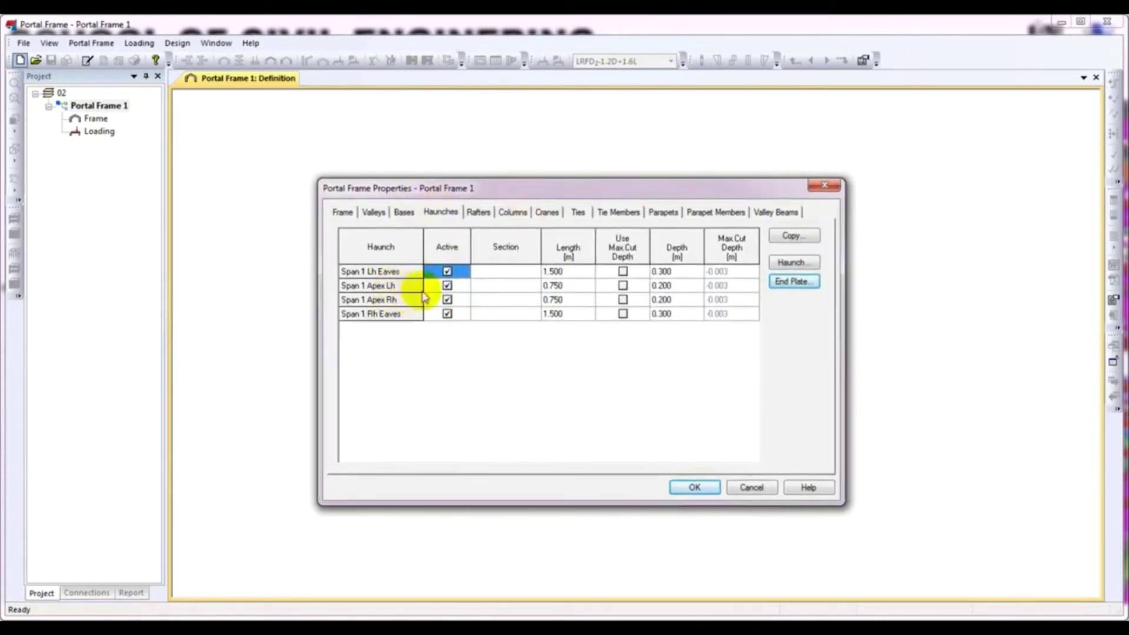
pyautogui.click(570, 271)
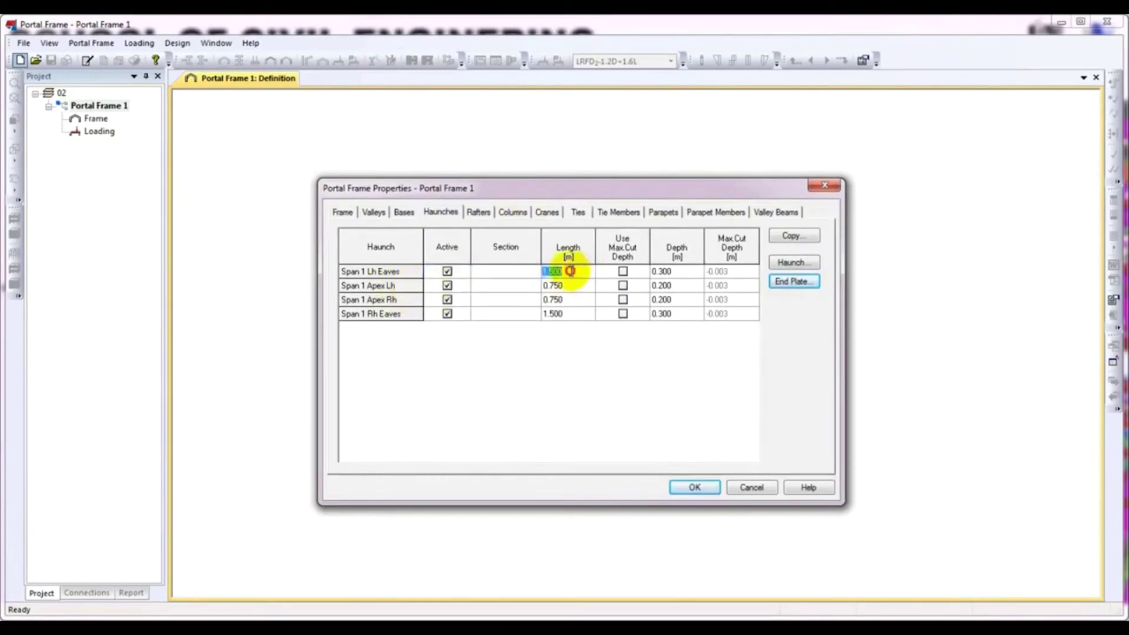
pyautogui.click(580, 271)
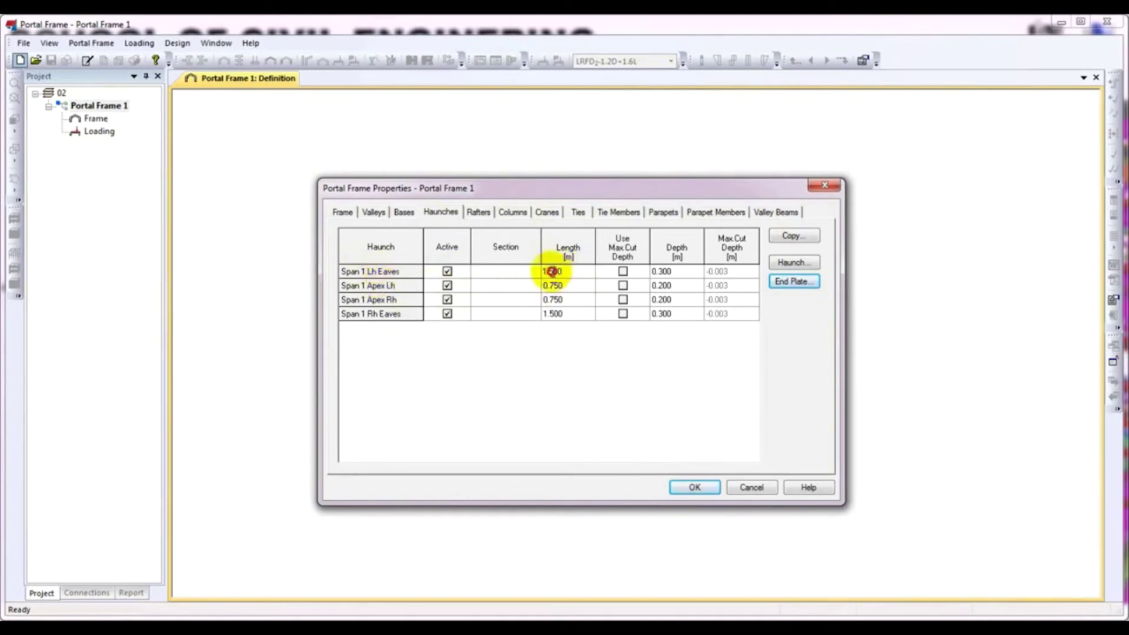
pyautogui.write('8')
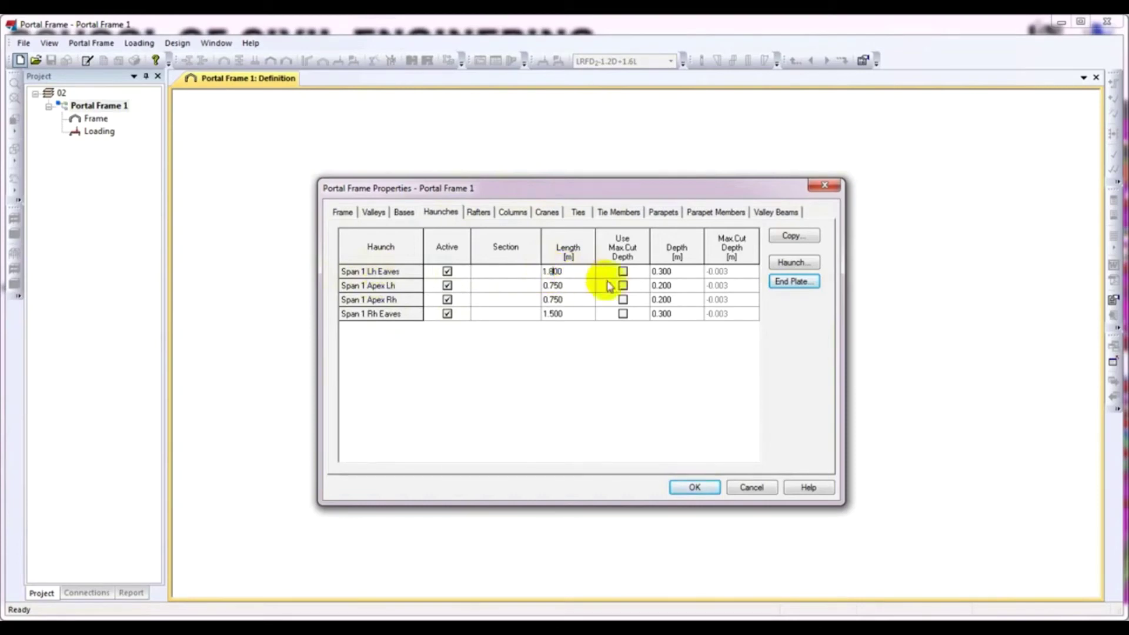
pyautogui.click(568, 286)
pyautogui.click(568, 316)
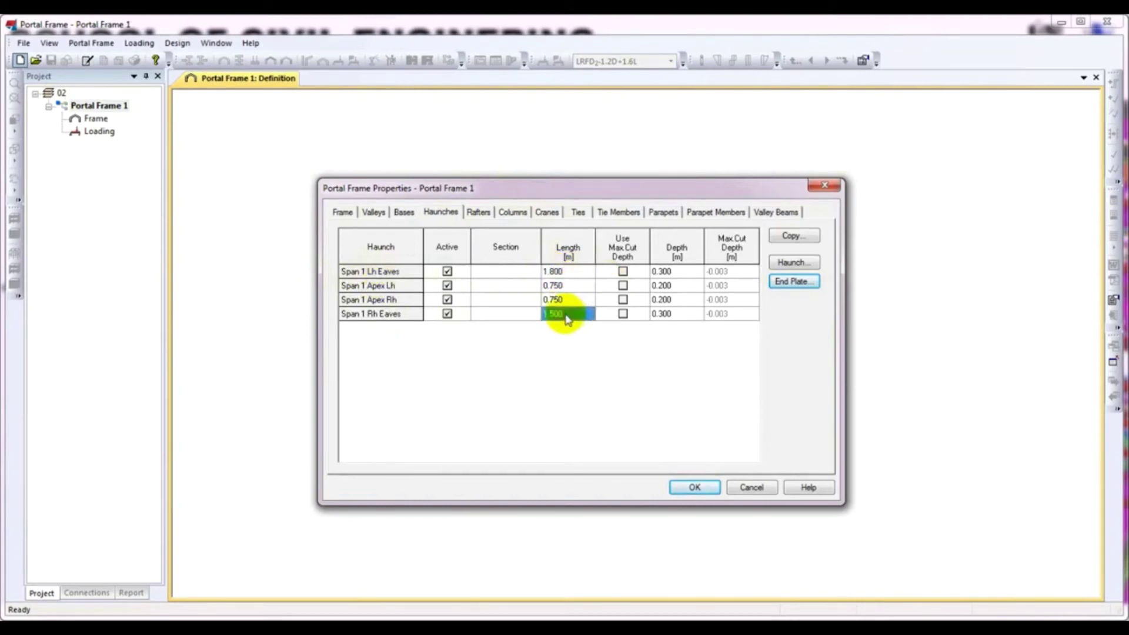
pyautogui.click(566, 314)
pyautogui.click(556, 314)
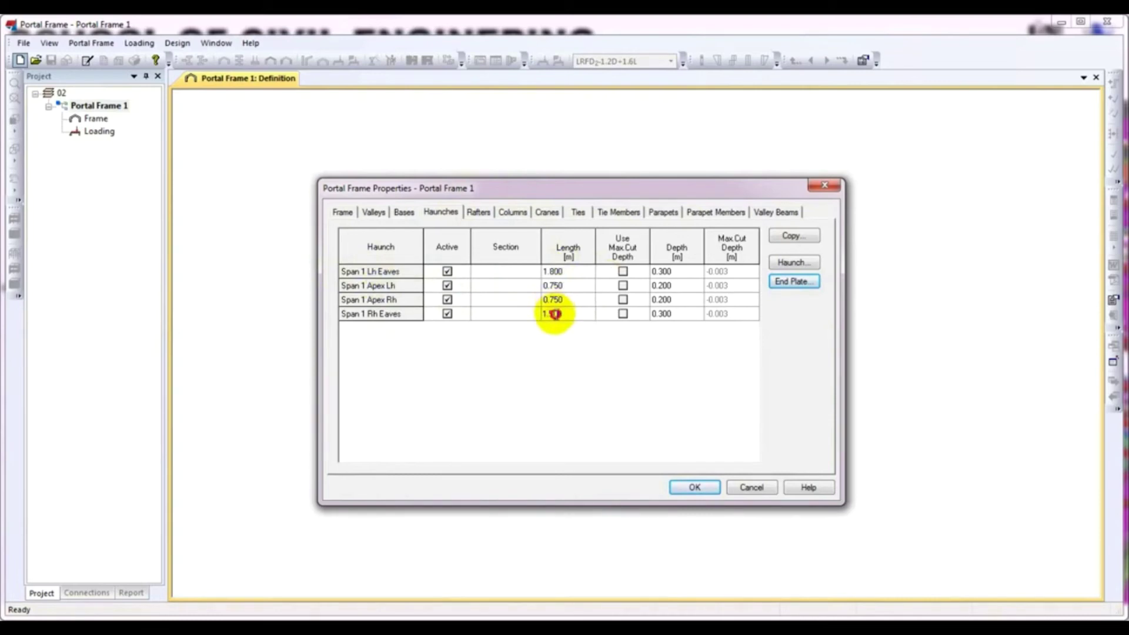
pyautogui.write('80')
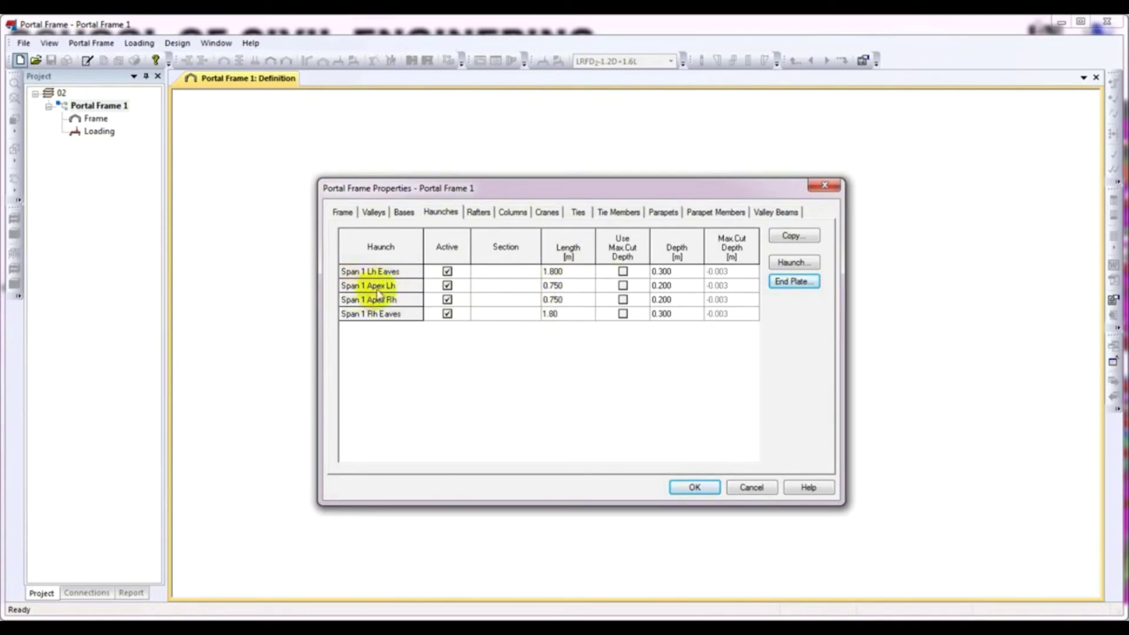
# Set the left and right apex haunch lengths to 0.900 m.
pyautogui.click(568, 285)
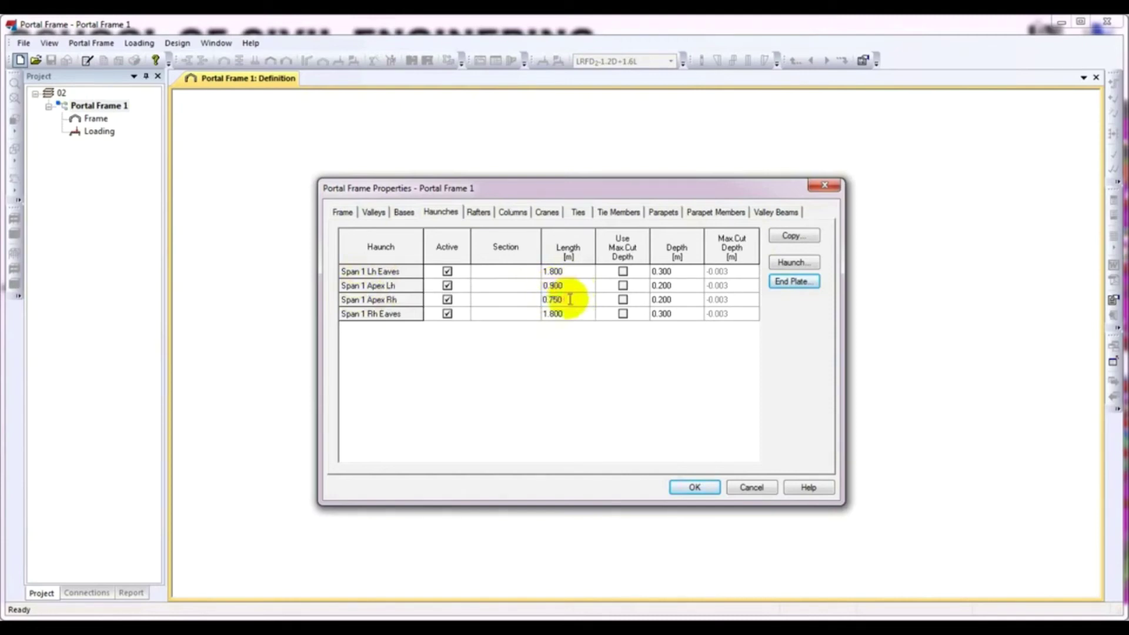
pyautogui.moveTo(579, 299); pyautogui.dragTo(550, 300)
pyautogui.write('900')
# Enter 0.500 m eaves haunch depths, copying the depth value across the haunch rows.
pyautogui.click(681, 274)
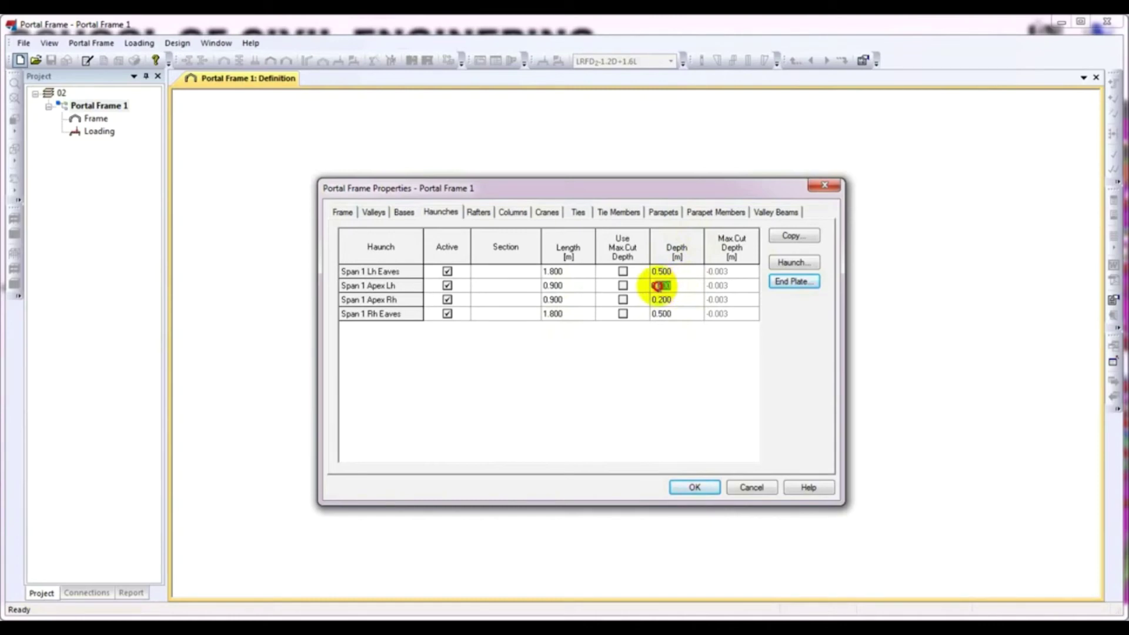
pyautogui.write('3')
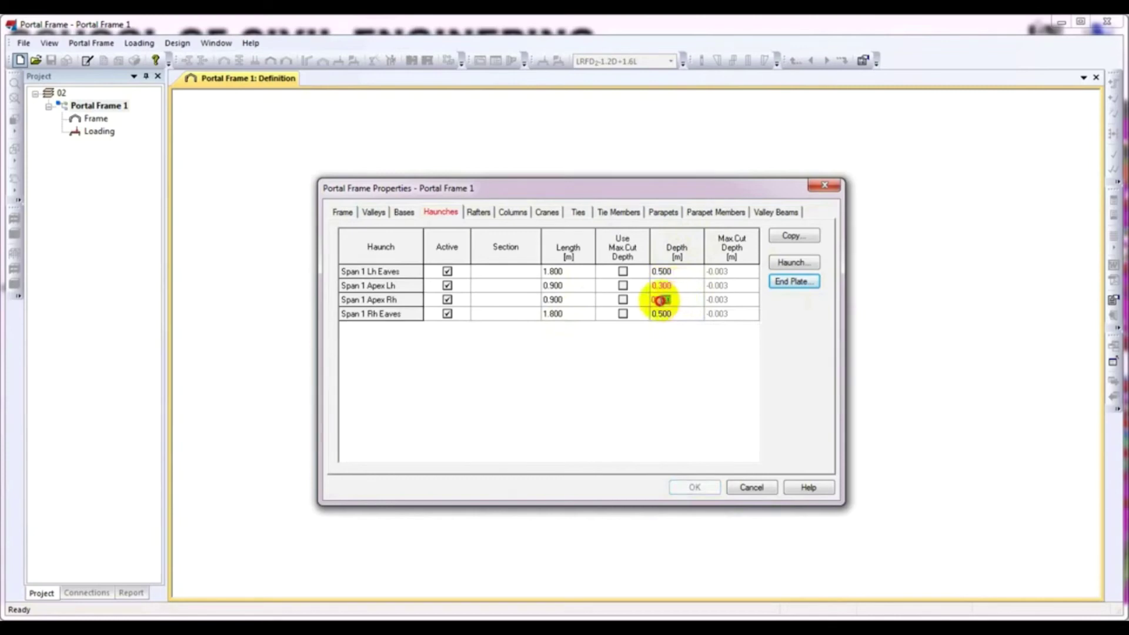
pyautogui.write('3')
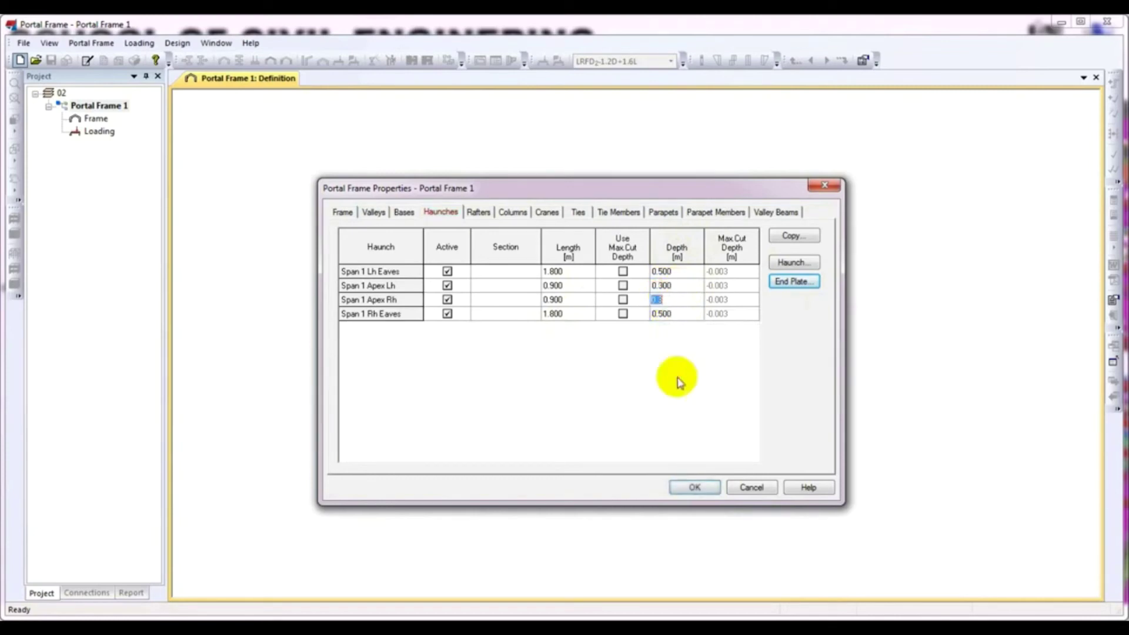
pyautogui.click(671, 272)
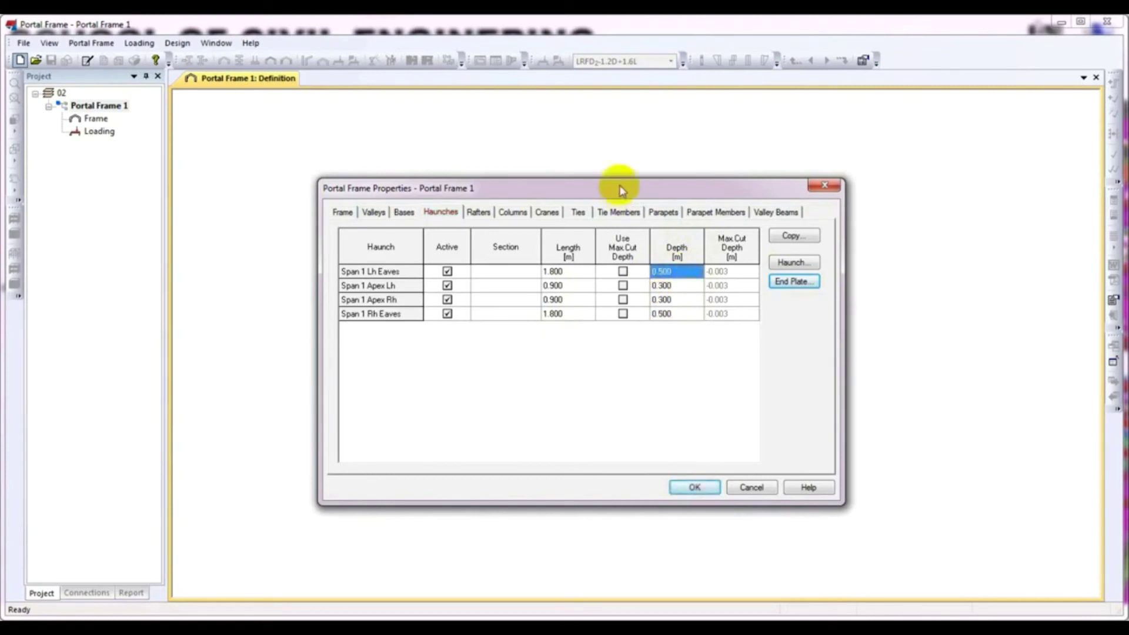
pyautogui.moveTo(628, 182); pyautogui.dragTo(635, 185)
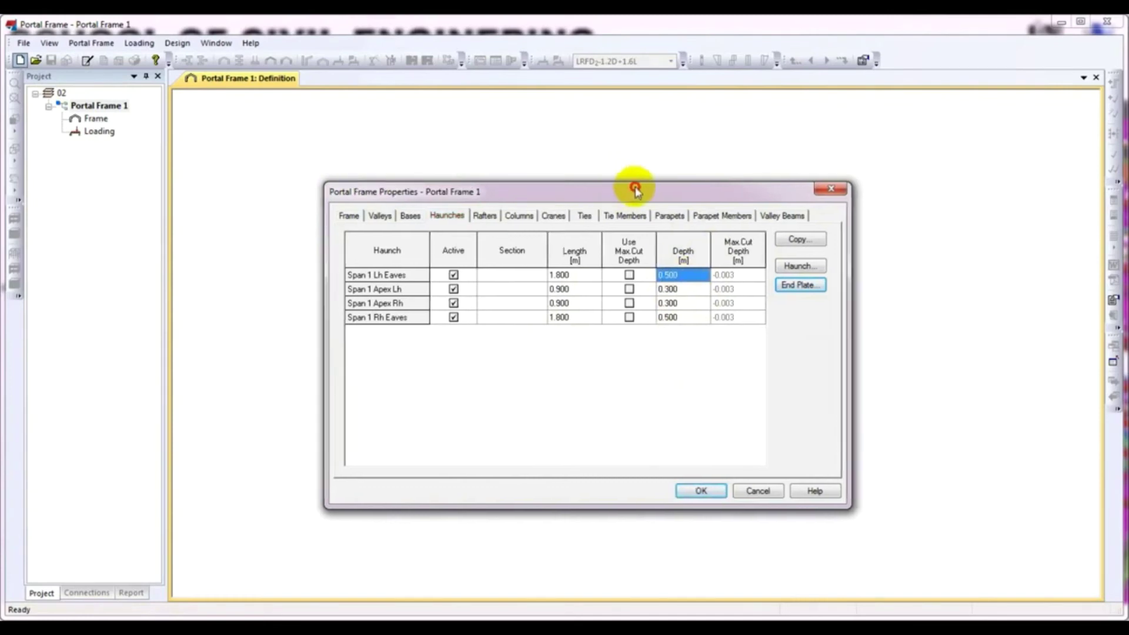
pyautogui.click(809, 240)
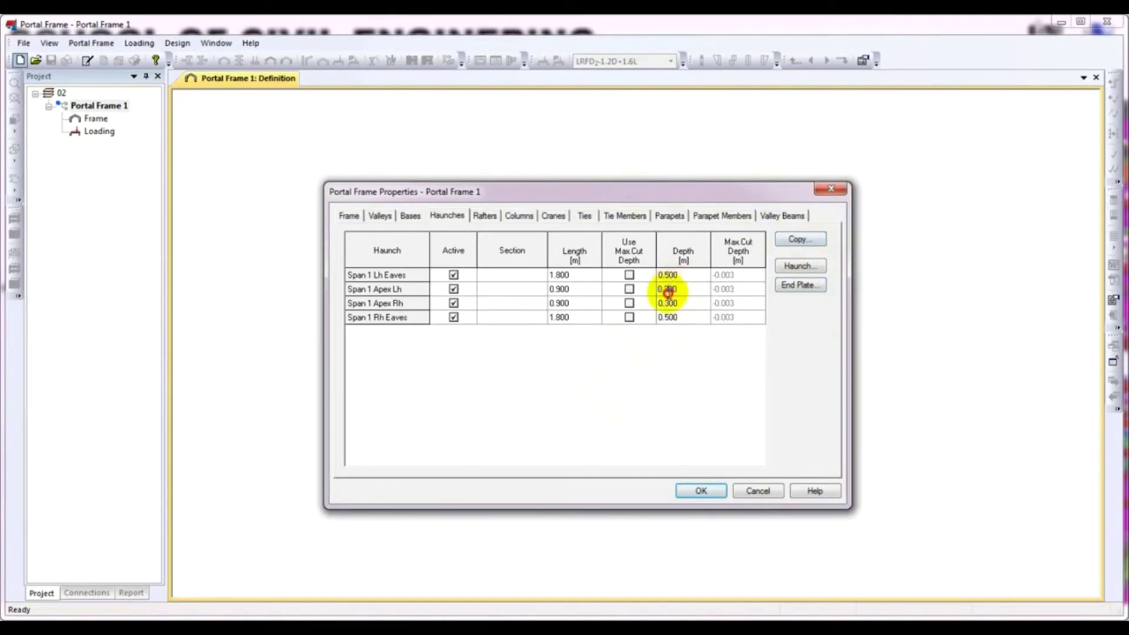
# Set the left and right apex haunch depths to 0.400 m.
pyautogui.doubleClick(666, 288)
pyautogui.write('0.4')
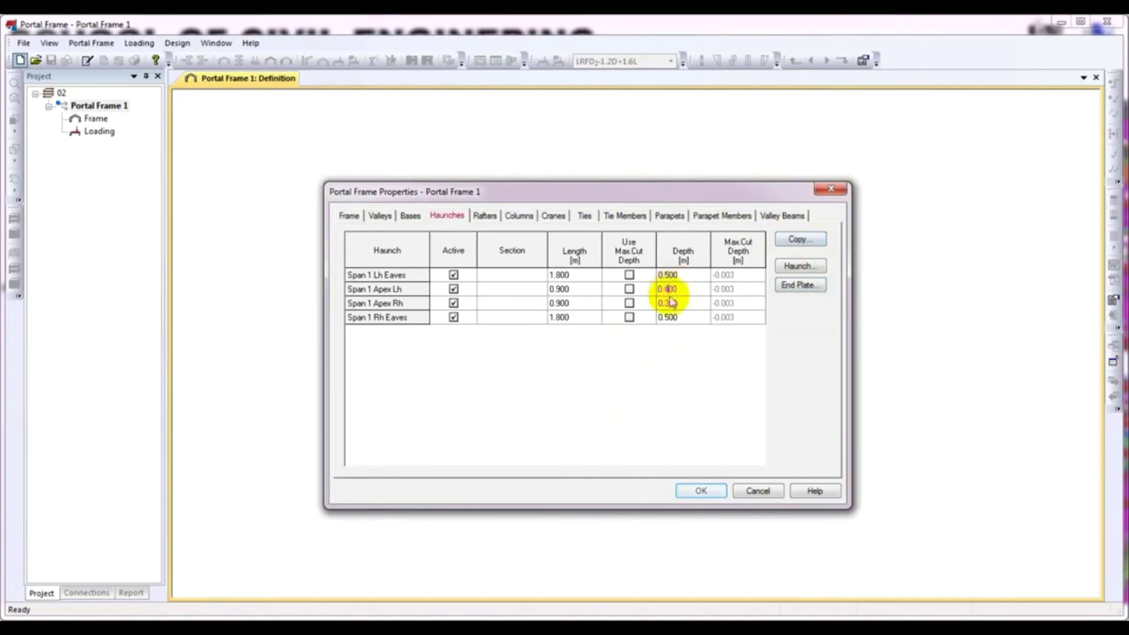
pyautogui.click(670, 303)
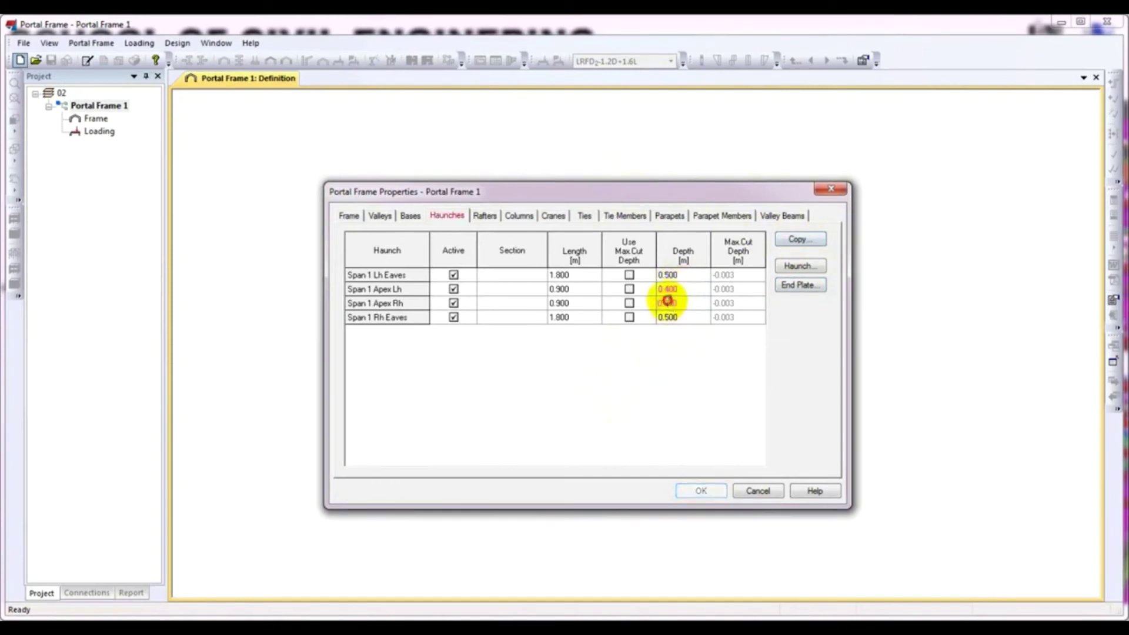
pyautogui.click(664, 302)
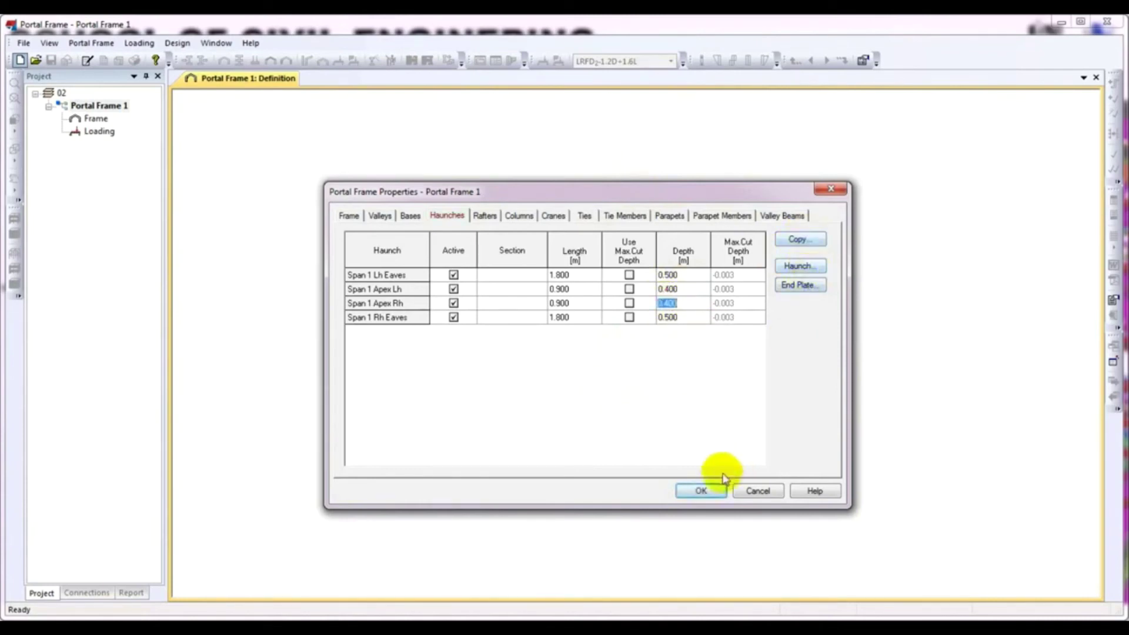
# On the Rafters tab, keep 'Rafters' as the design group for both rafters.
pyautogui.click(486, 218)
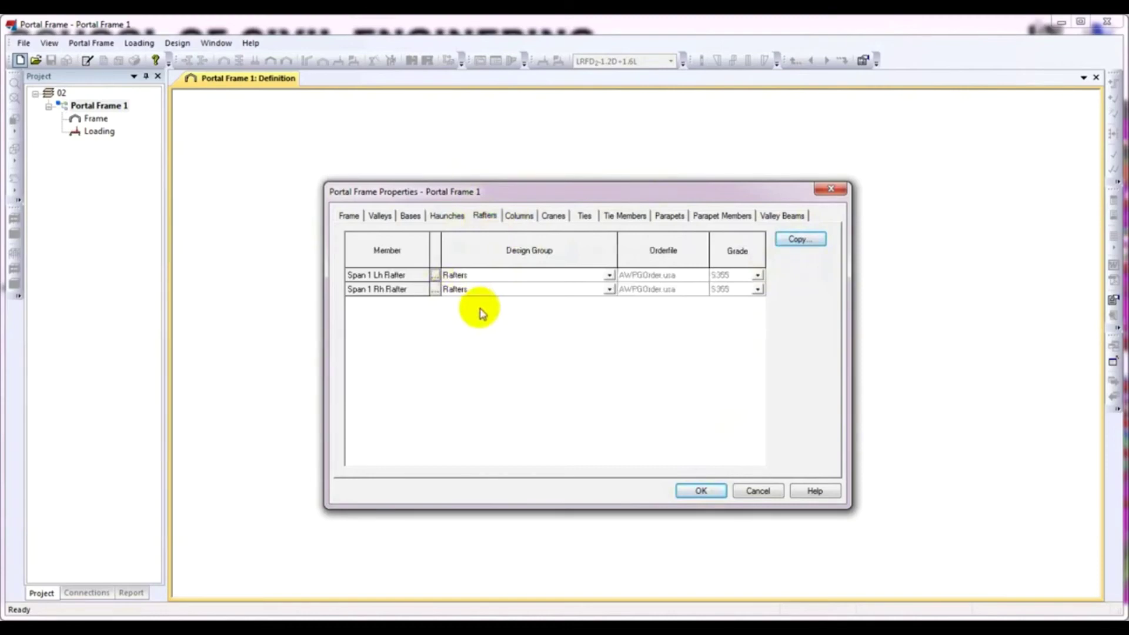
pyautogui.click(573, 278)
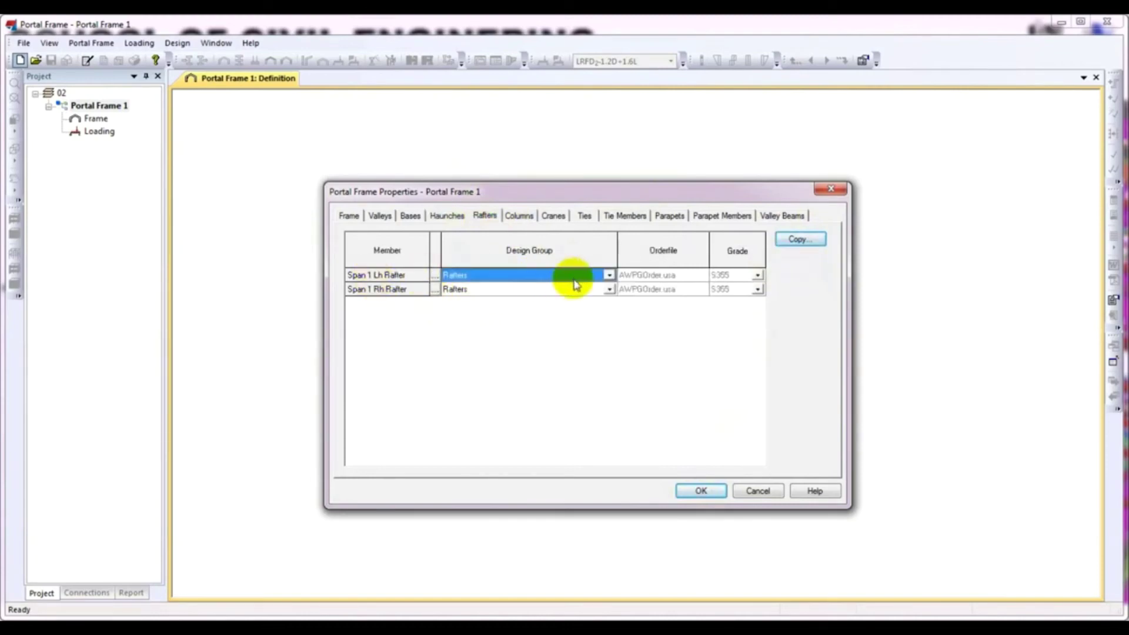
pyautogui.click(609, 274)
pyautogui.click(488, 293)
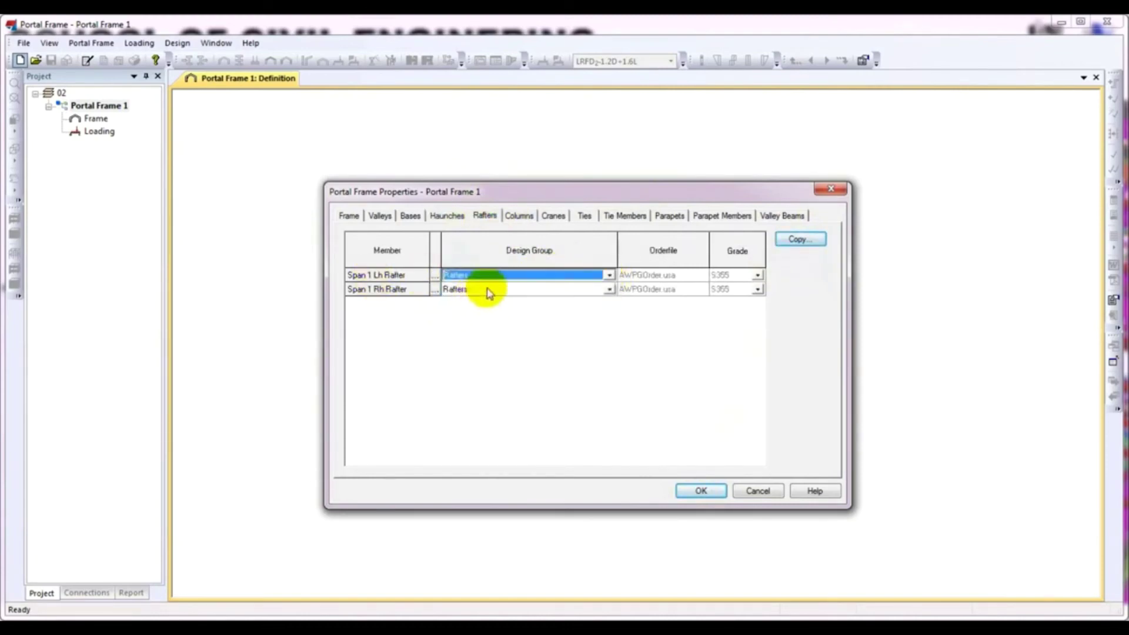
pyautogui.click(502, 292)
pyautogui.click(486, 306)
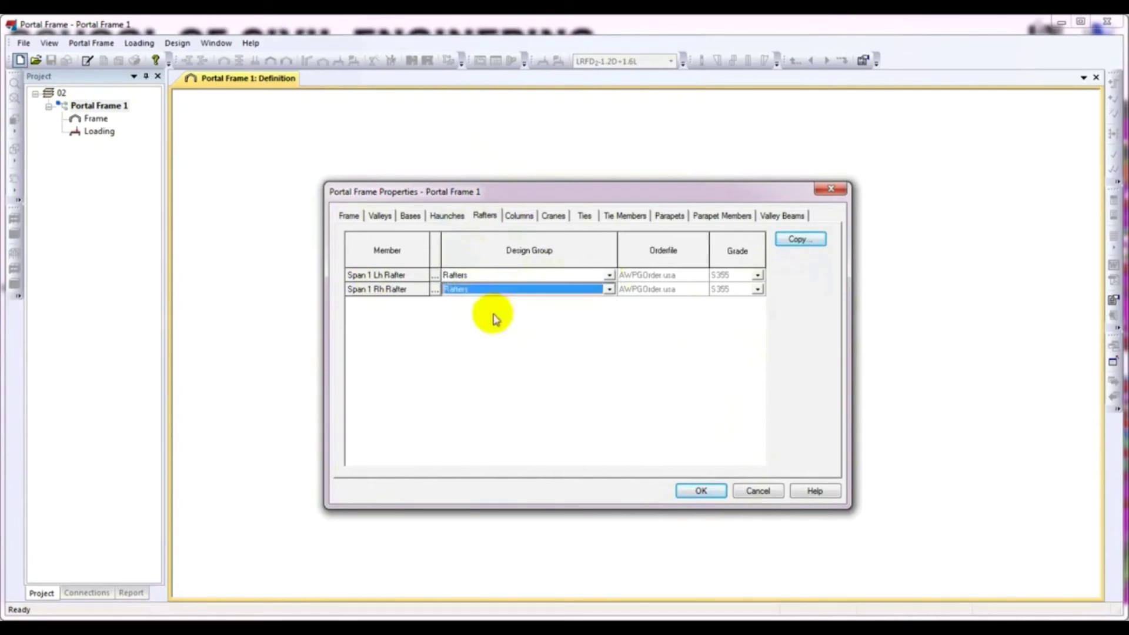
# Assign both columns to the 'Internal Columns' design group and accept the frame properties.
pyautogui.click(519, 216)
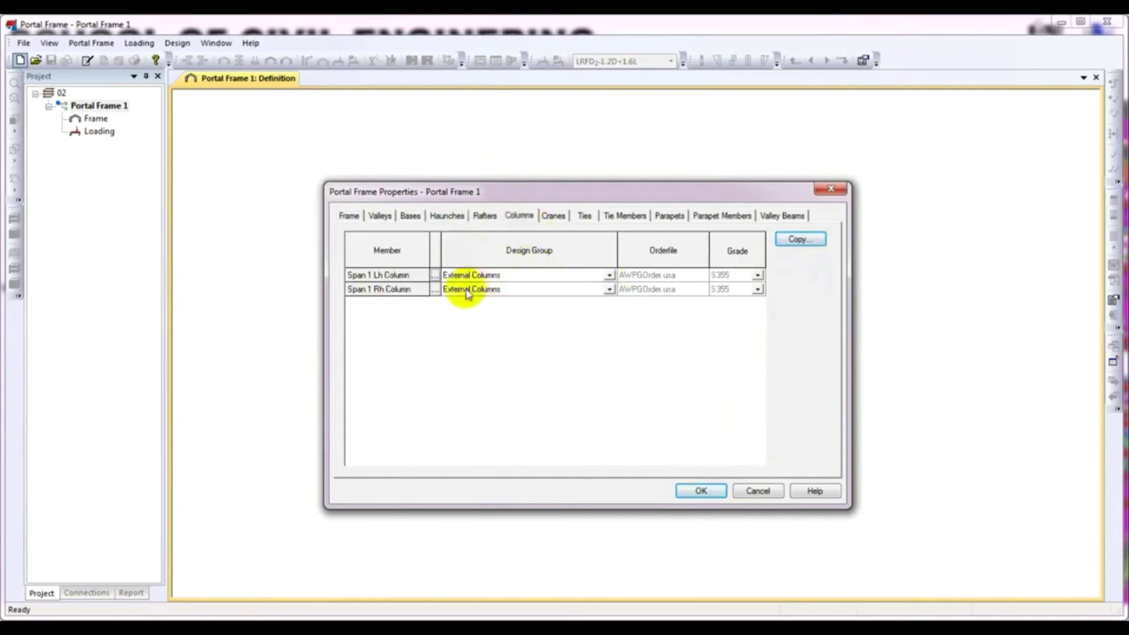
pyautogui.click(538, 275)
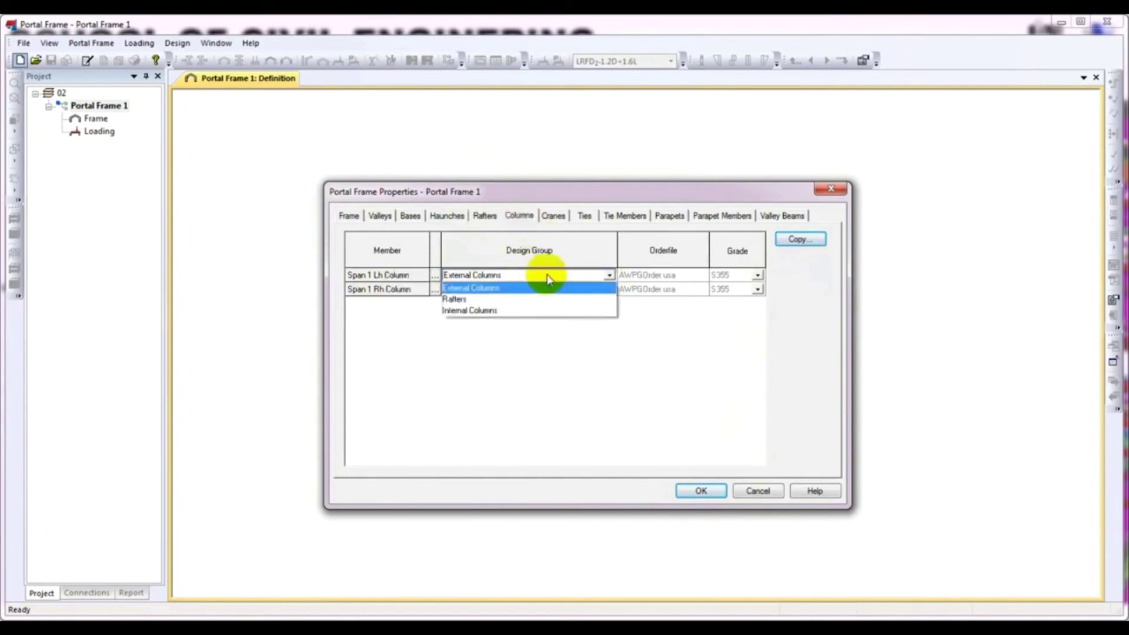
pyautogui.click(509, 311)
pyautogui.click(504, 290)
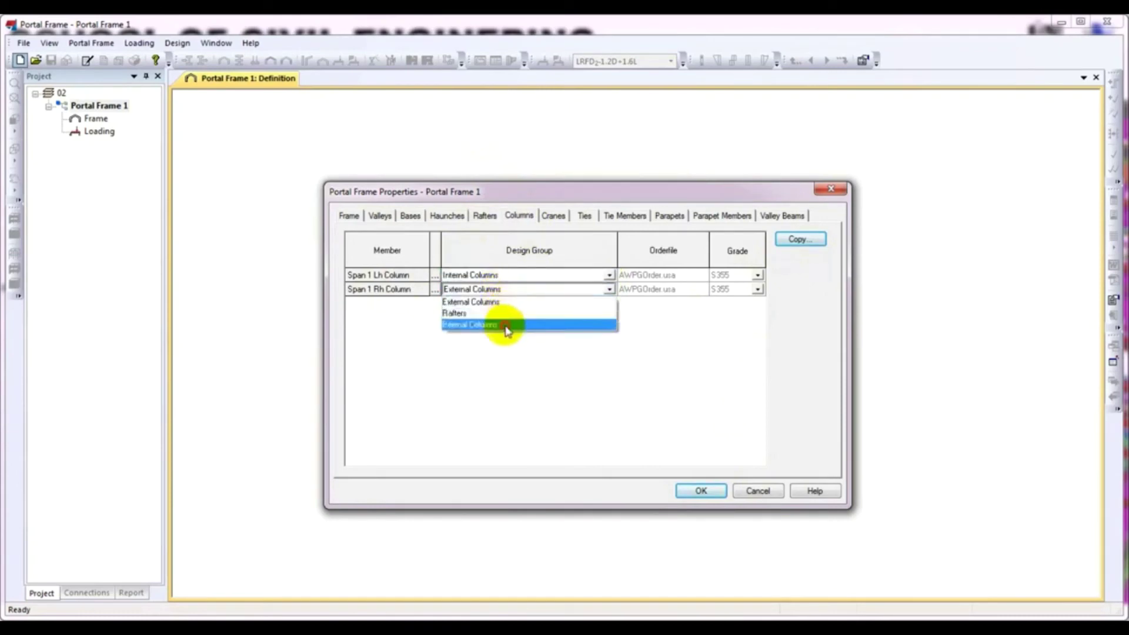
pyautogui.click(507, 325)
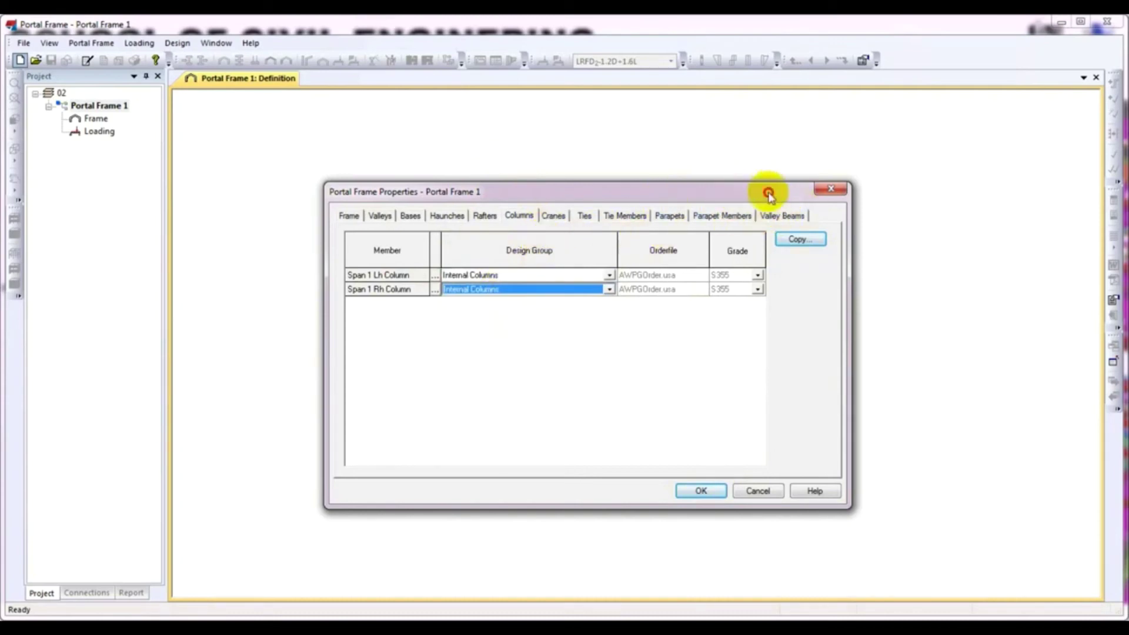
pyautogui.moveTo(756, 195); pyautogui.dragTo(752, 196)
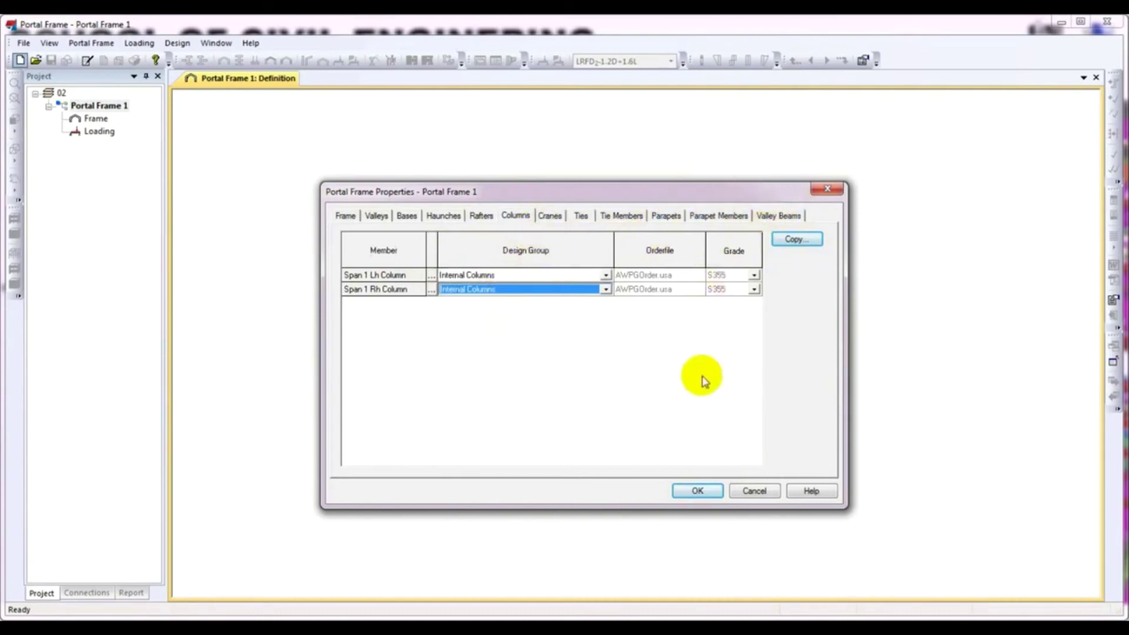
pyautogui.click(697, 490)
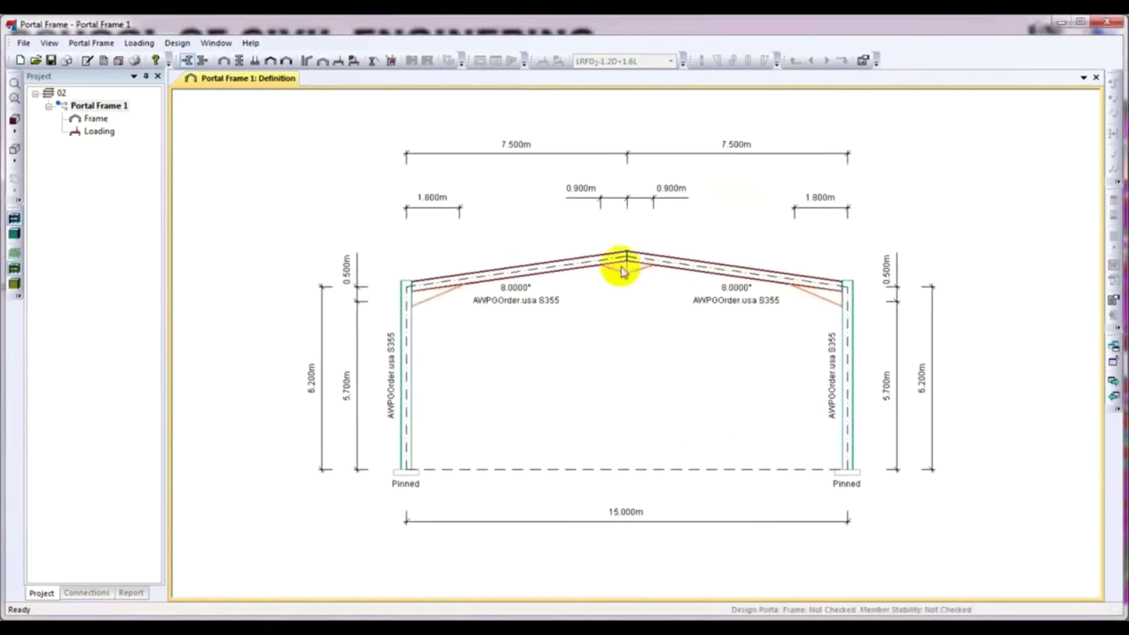
# Zoom into the frame and select the ridge member at the apex to inspect the haunches.
pyautogui.scroll(4, 619, 262)
pyautogui.scroll(2, 620, 250)
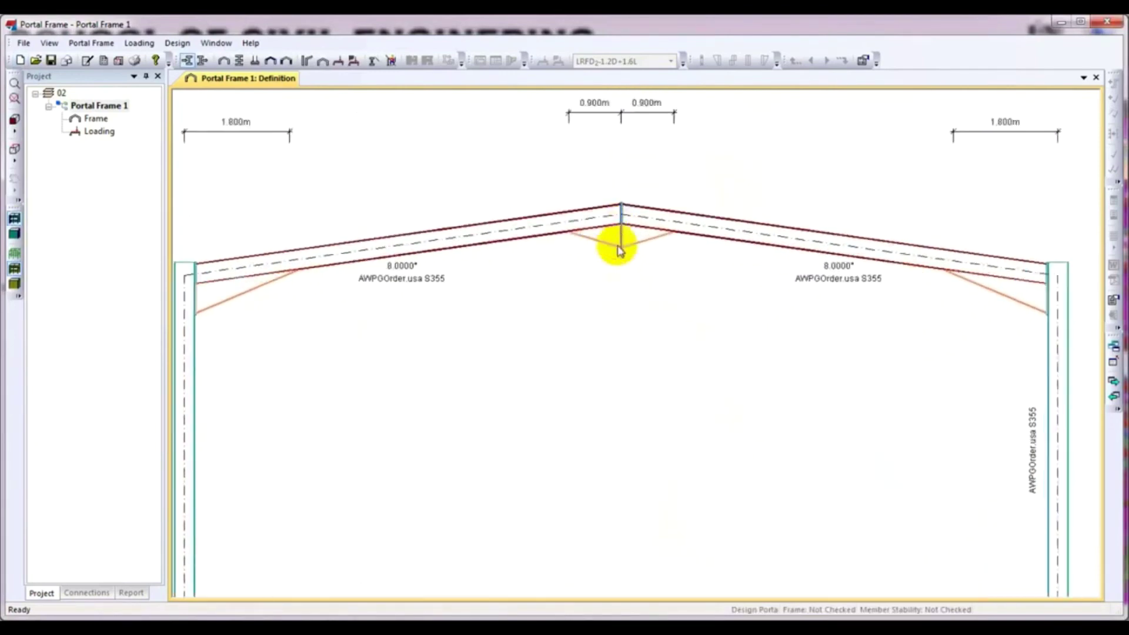
pyautogui.click(622, 214)
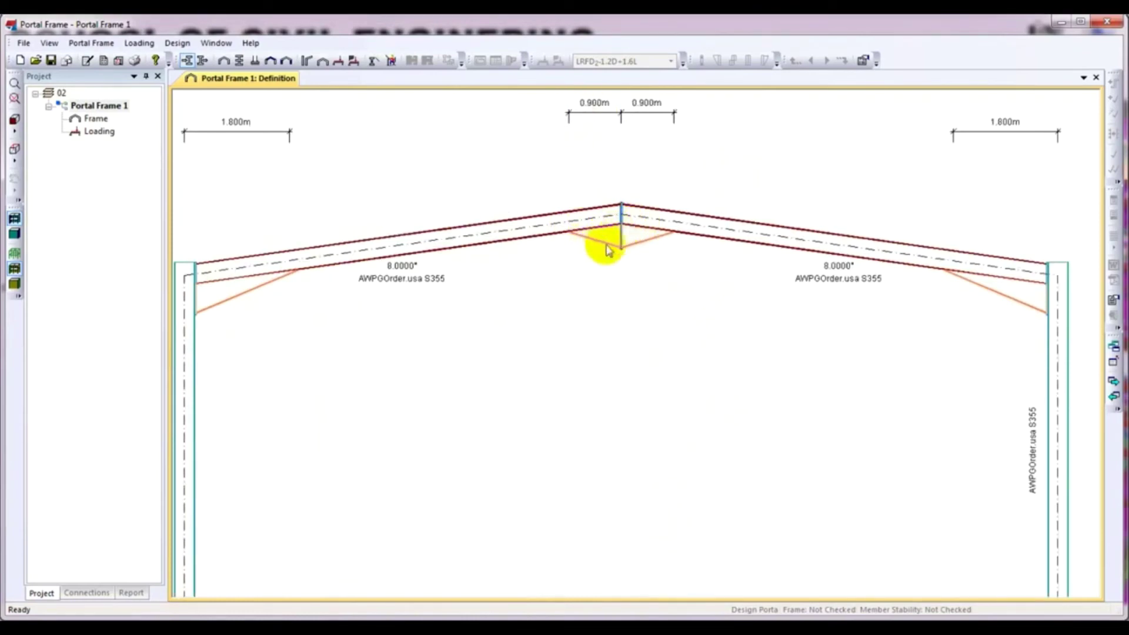
pyautogui.click(628, 231)
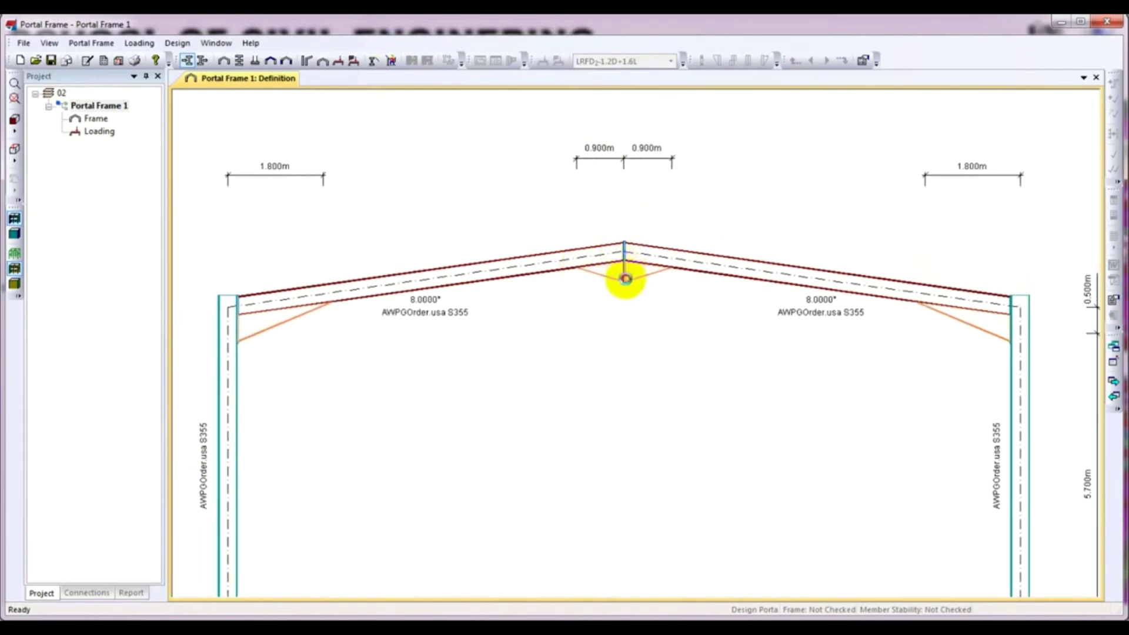
# Reopen the frame properties and set both apex haunch depths to 0.300 m.
pyautogui.doubleClick(625, 279)
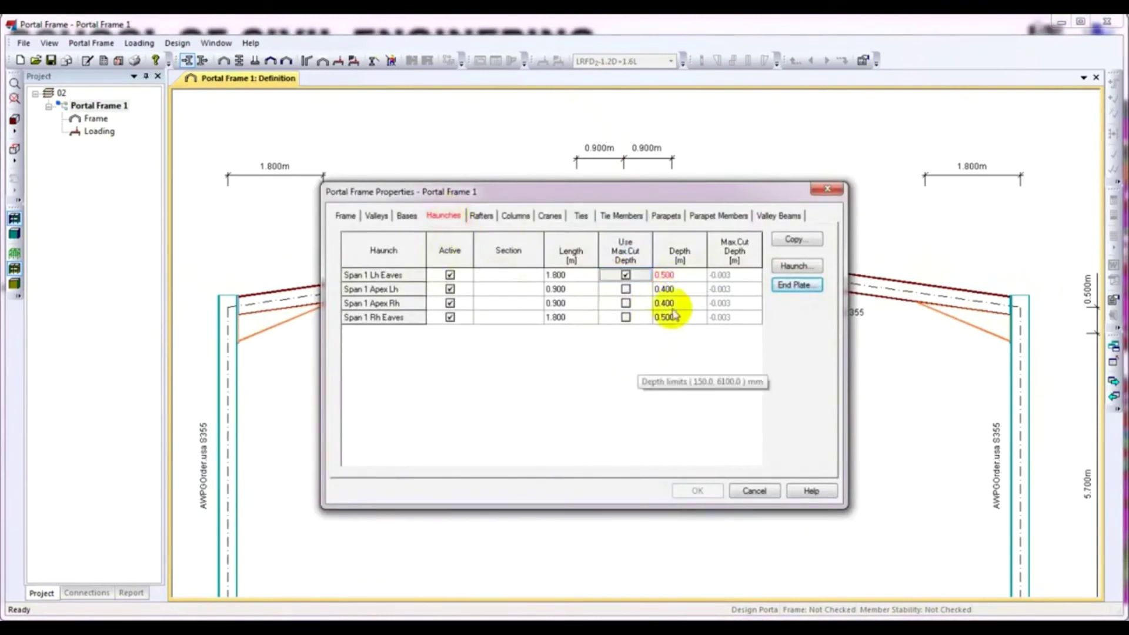
pyautogui.click(675, 276)
pyautogui.click(683, 277)
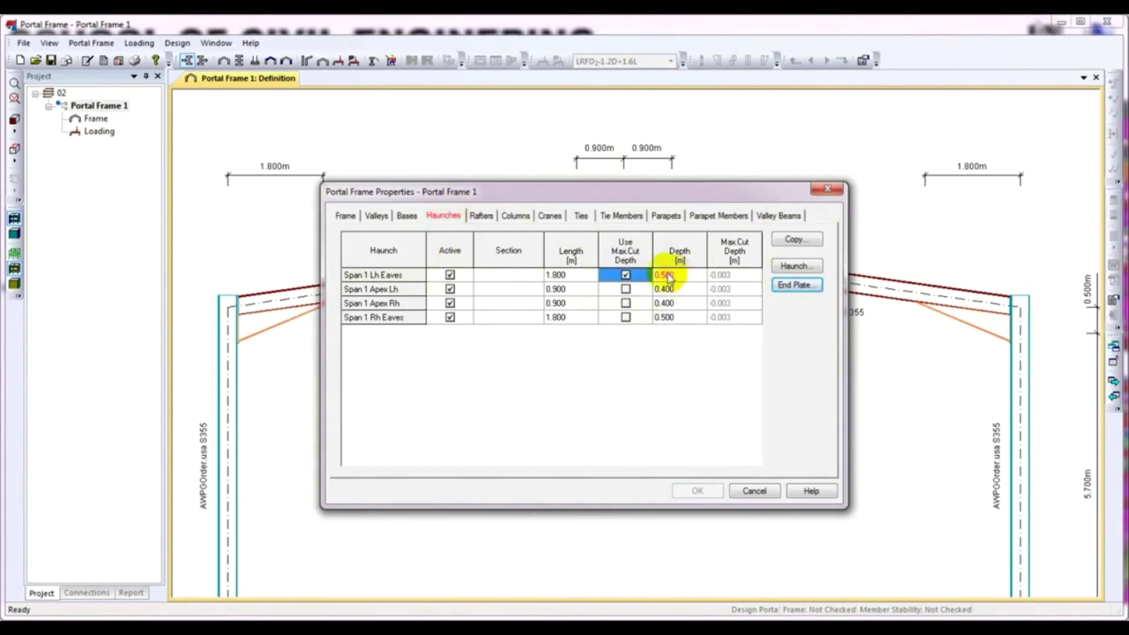
pyautogui.click(673, 302)
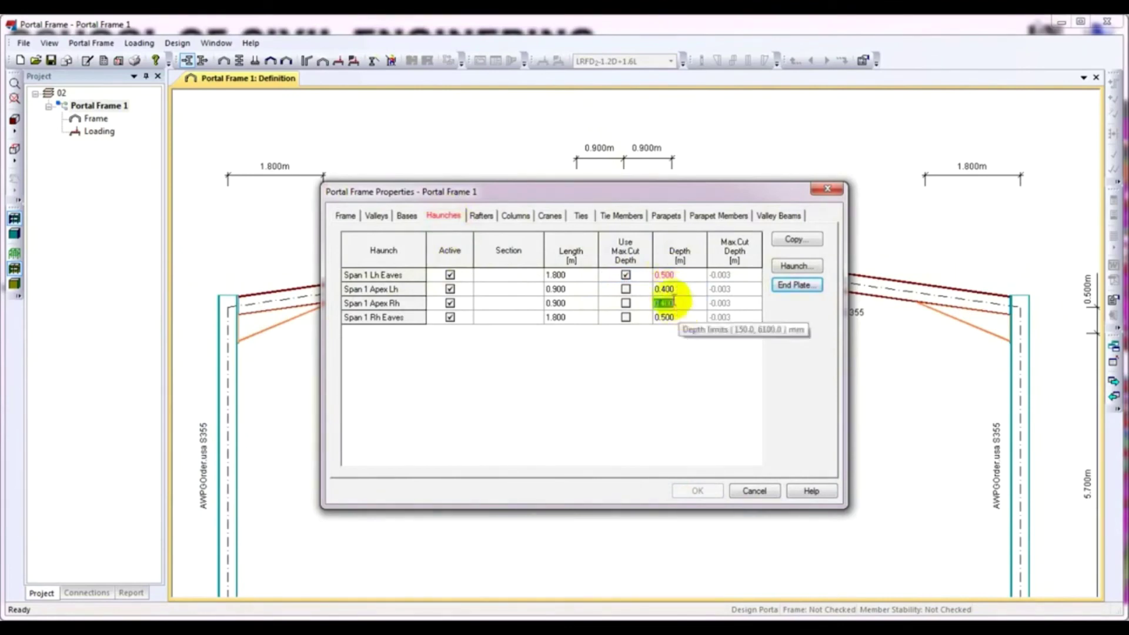
pyautogui.click(671, 289)
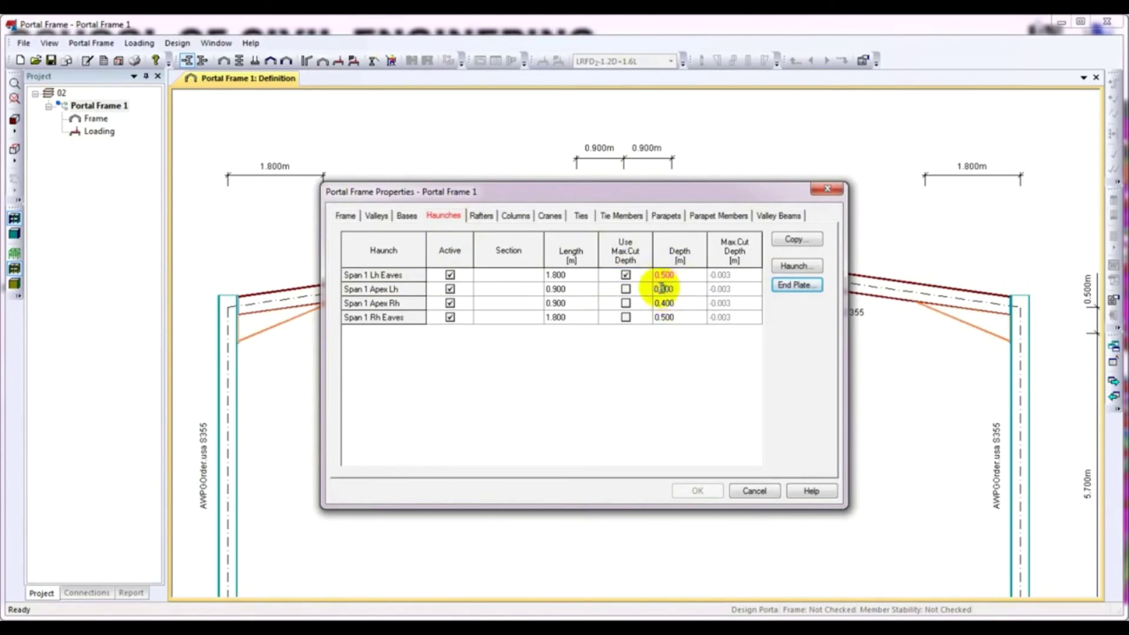
pyautogui.click(668, 303)
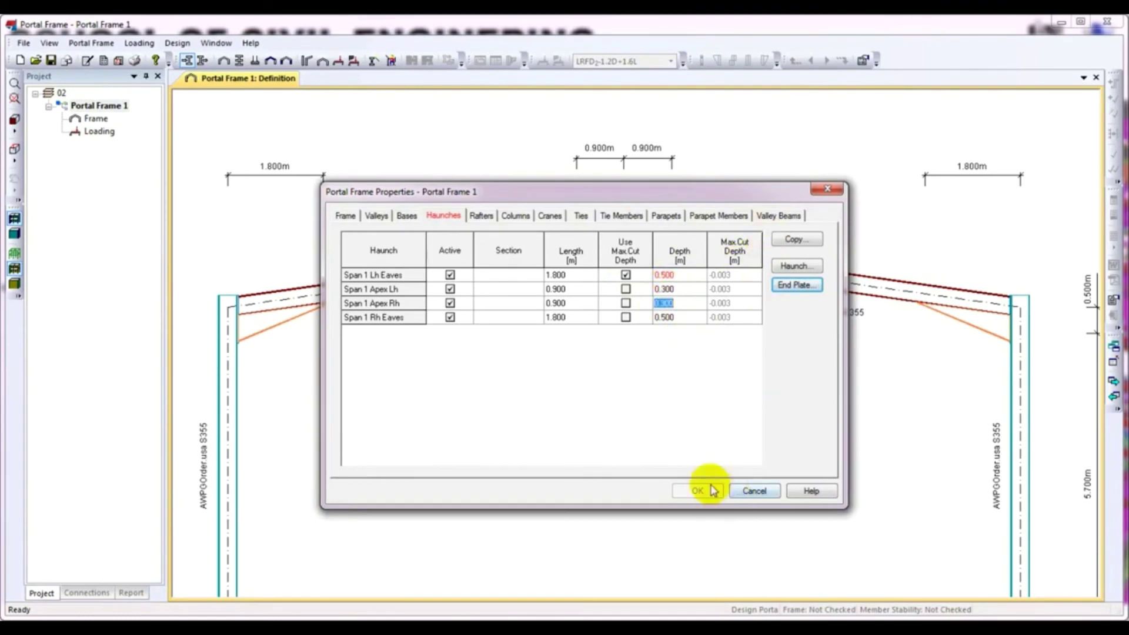
pyautogui.click(700, 357)
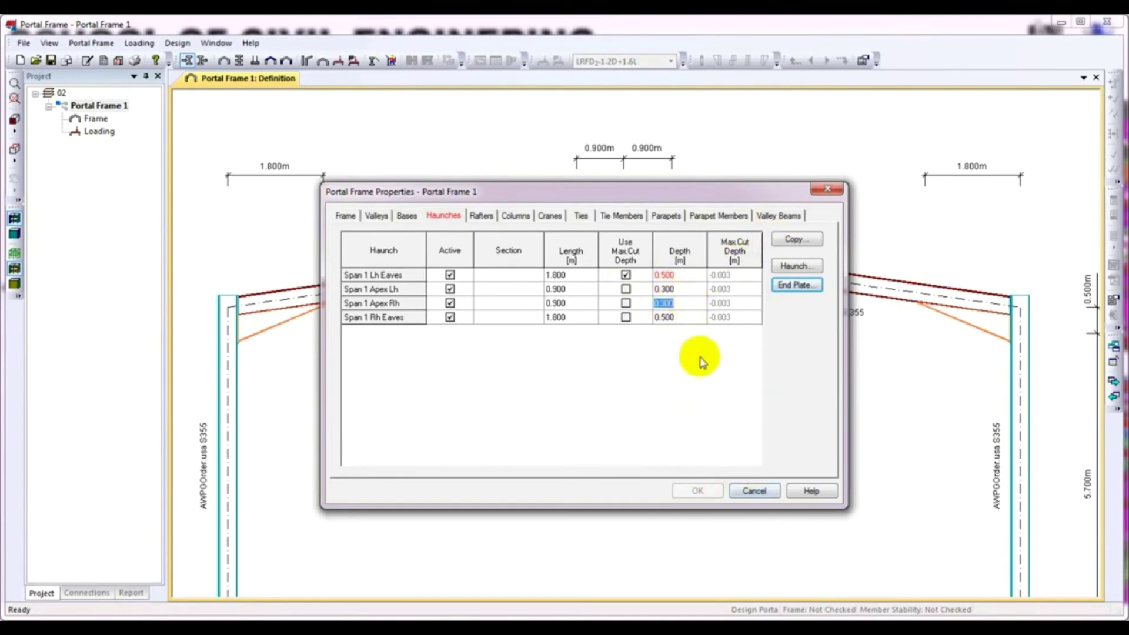
# Untick Use Max Cut Depth for the eaves and apex haunches and apply the changes.
pyautogui.moveTo(686, 195); pyautogui.dragTo(681, 179)
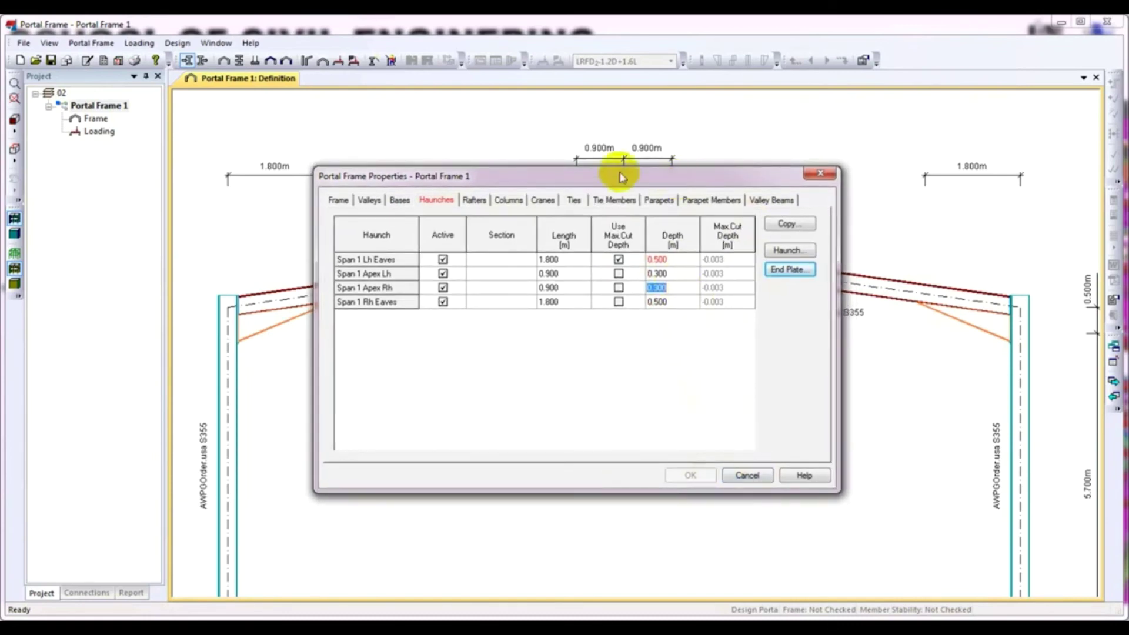
pyautogui.click(494, 206)
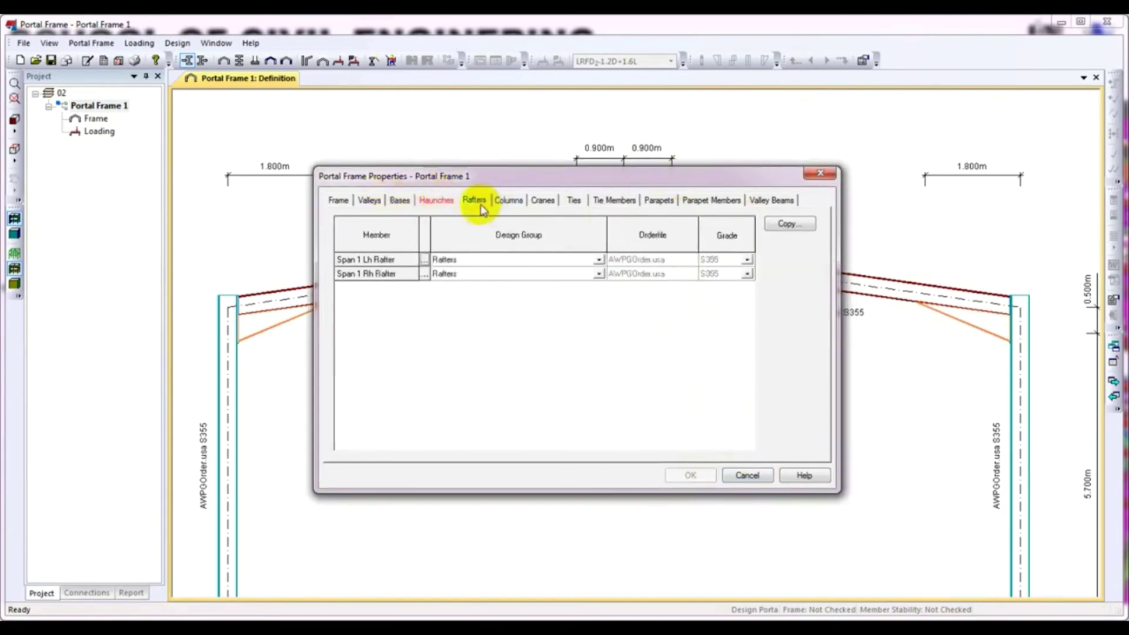
pyautogui.click(436, 201)
pyautogui.click(619, 274)
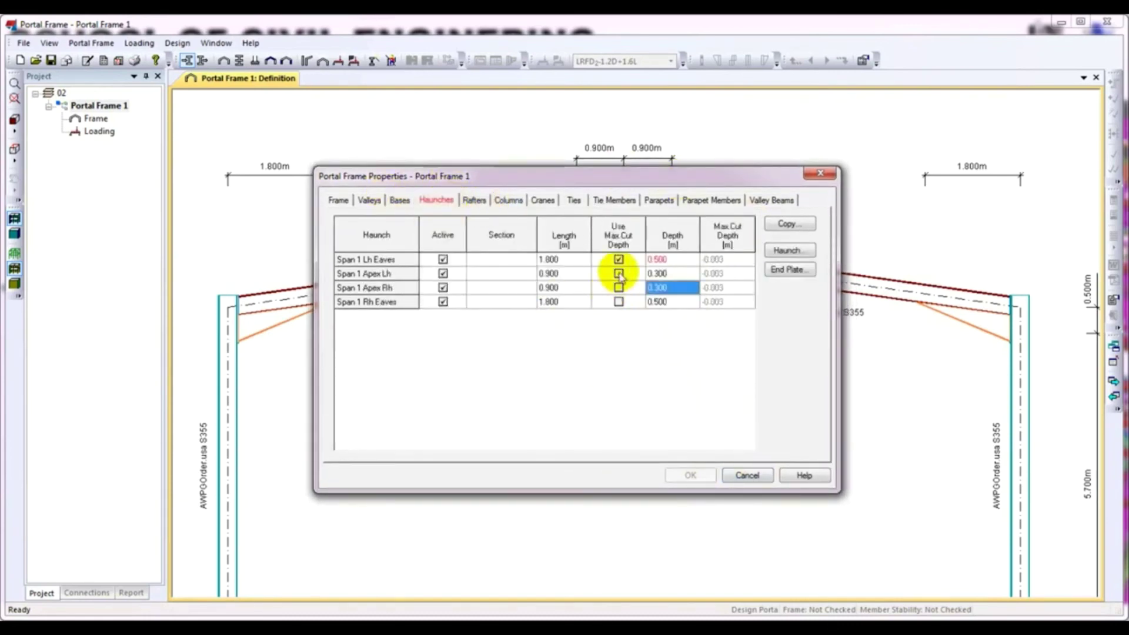
pyautogui.click(617, 260)
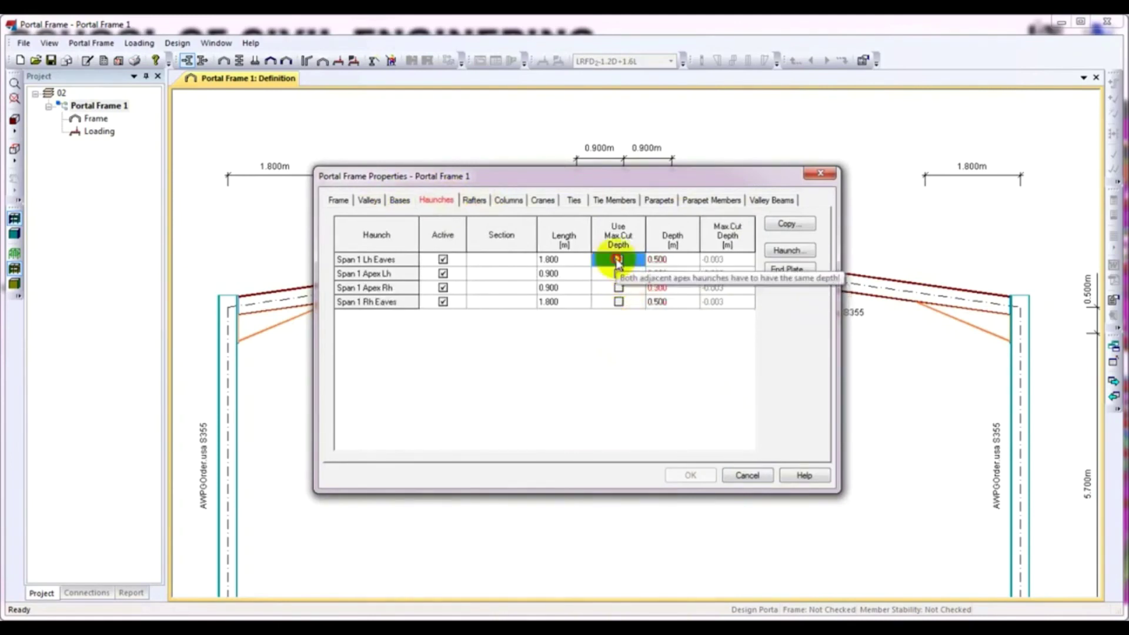
pyautogui.click(619, 274)
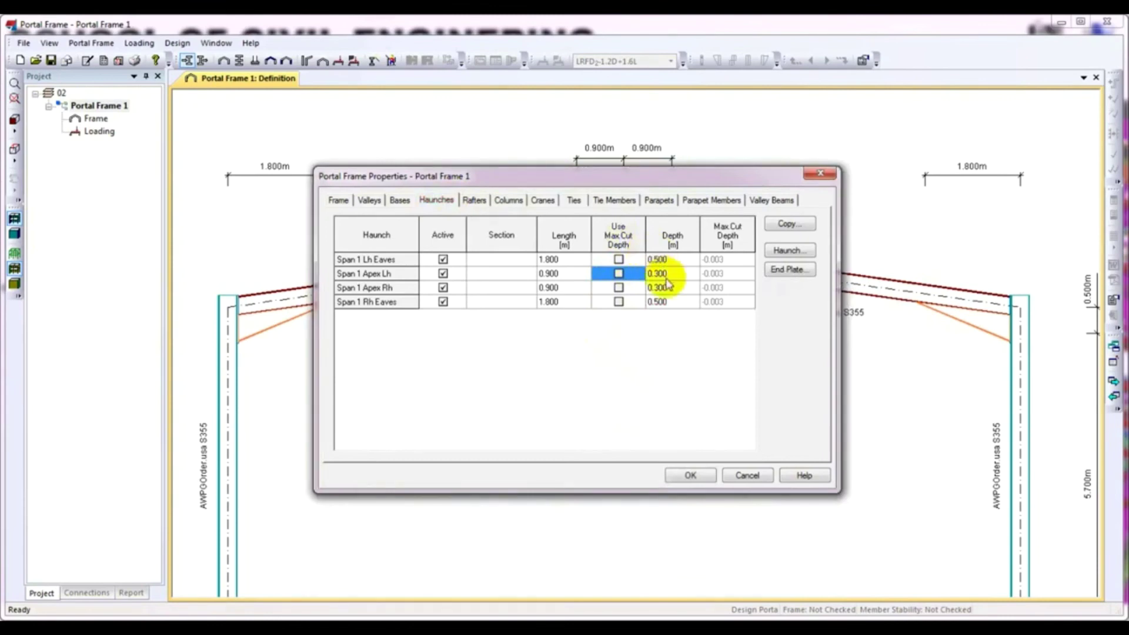
pyautogui.click(690, 475)
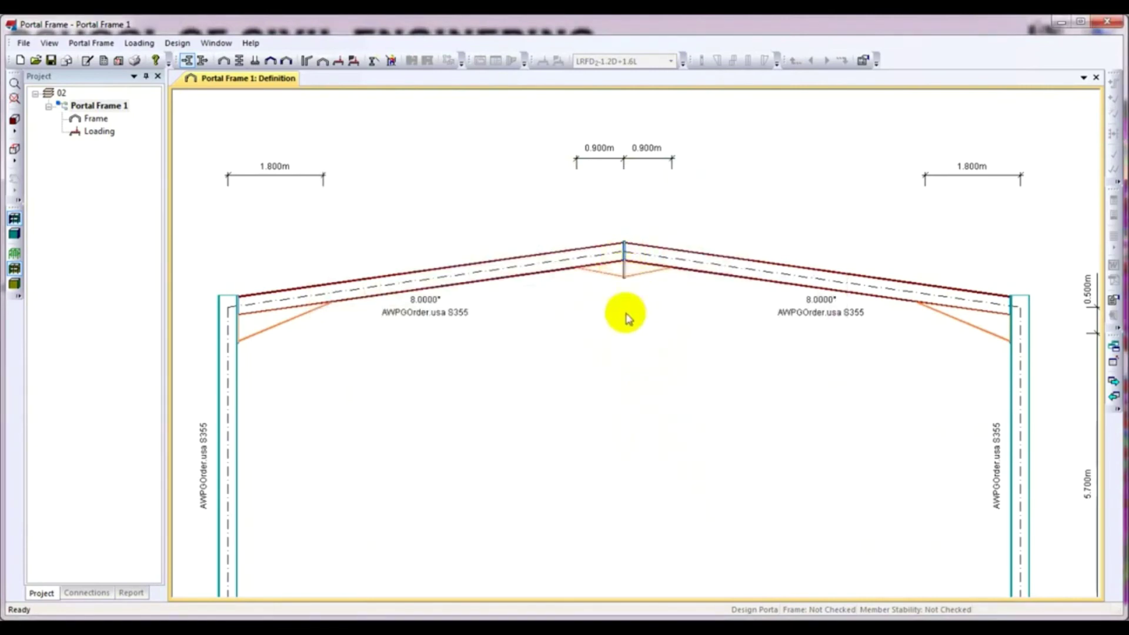
pyautogui.scroll(-3, 630, 320)
pyautogui.moveTo(630, 397); pyautogui.dragTo(630, 347, button='middle')
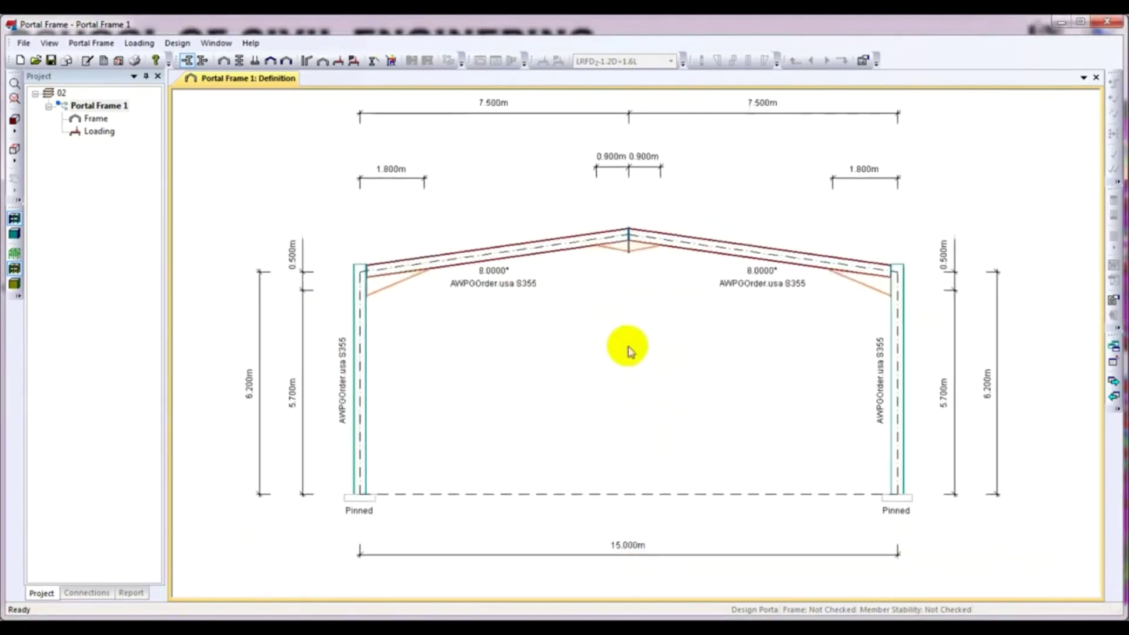
pyautogui.scroll(1, 222, 391)
pyautogui.moveTo(328, 398); pyautogui.dragTo(586, 355, button='middle')
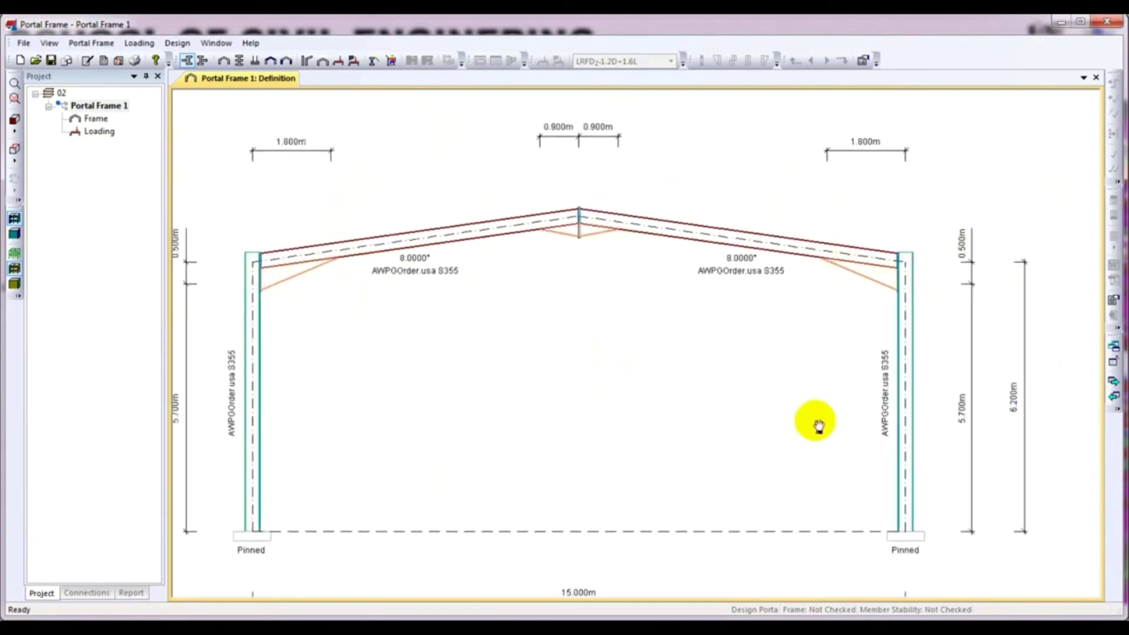
pyautogui.scroll(1, 472, 254)
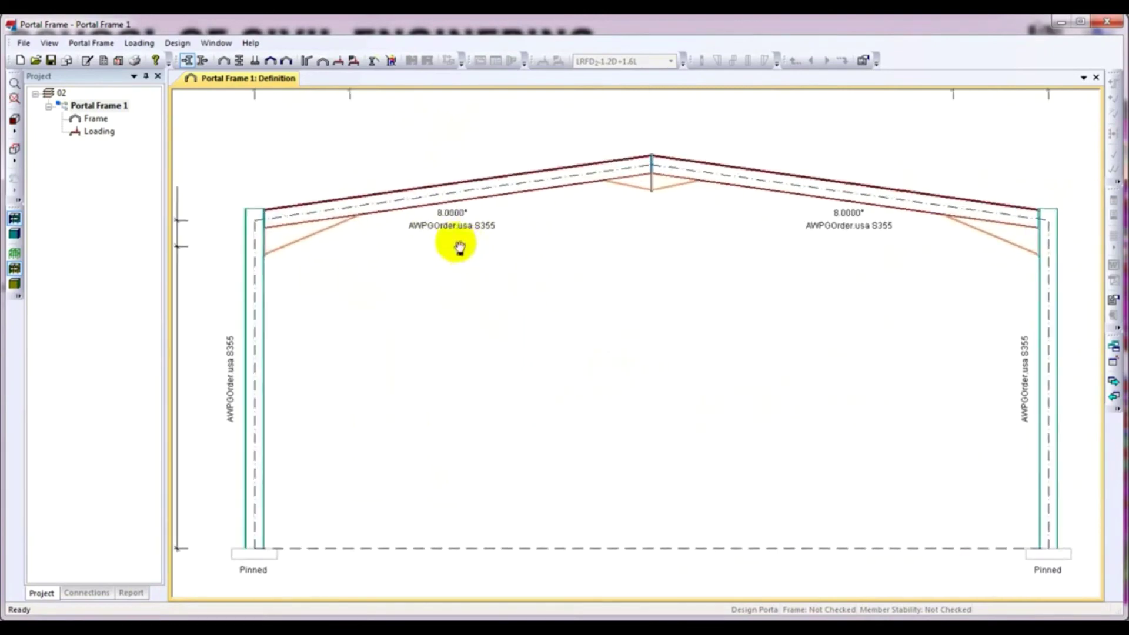
pyautogui.scroll(-1, 459, 247)
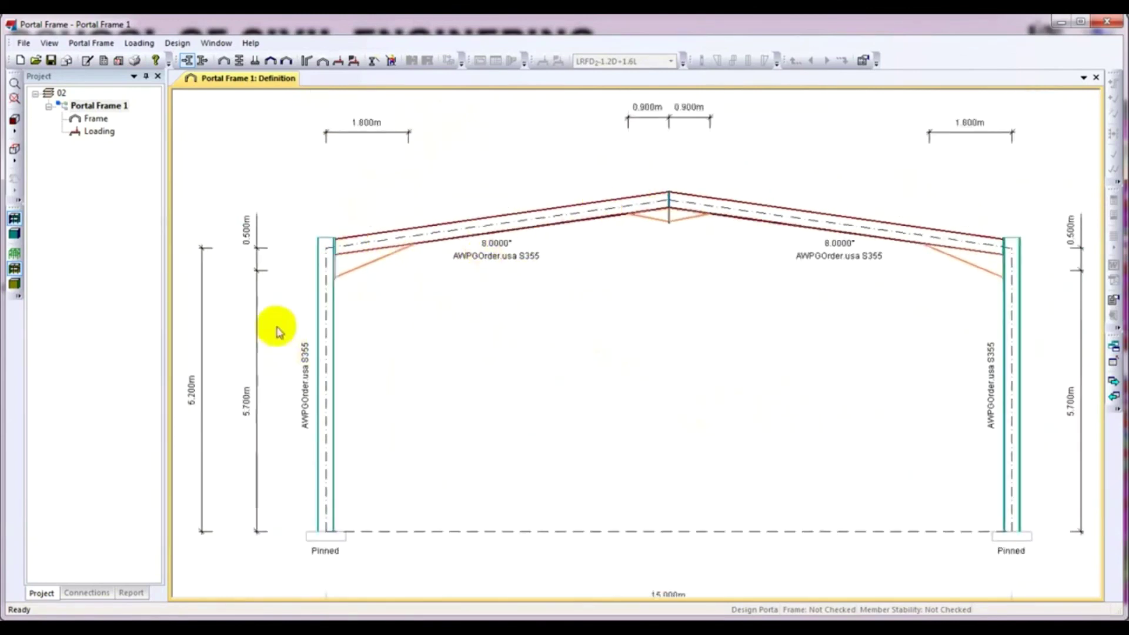
pyautogui.scroll(-1, 505, 414)
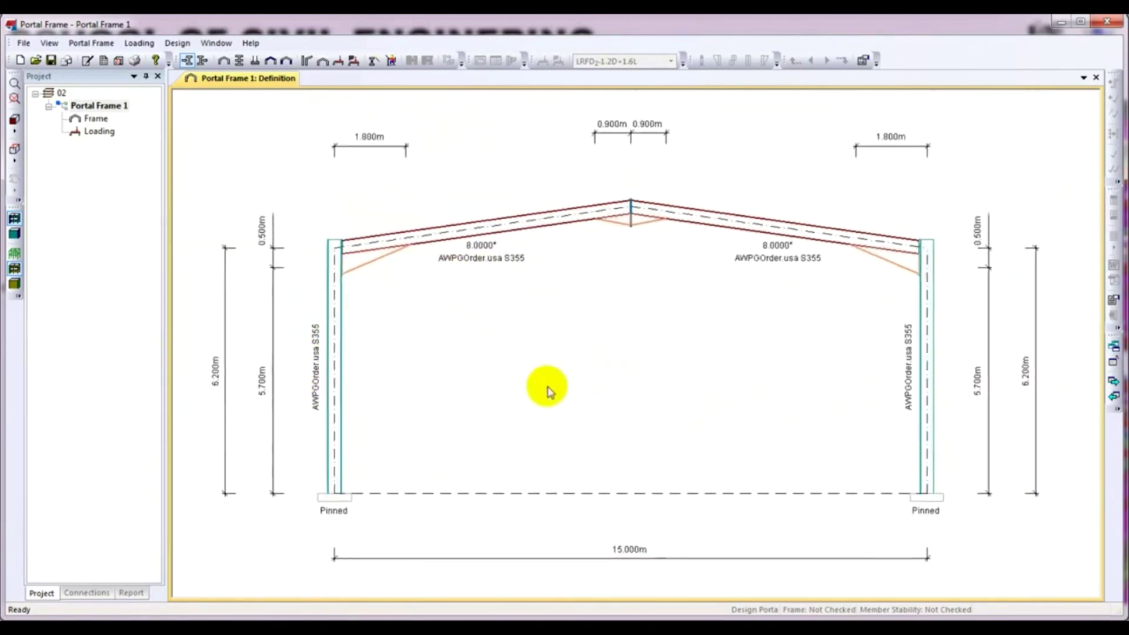
pyautogui.moveTo(548, 391)
pyautogui.mouseDown(button='middle')
pyautogui.moveTo(553, 362)
pyautogui.moveTo(572, 367)
pyautogui.mouseUp(button='middle')
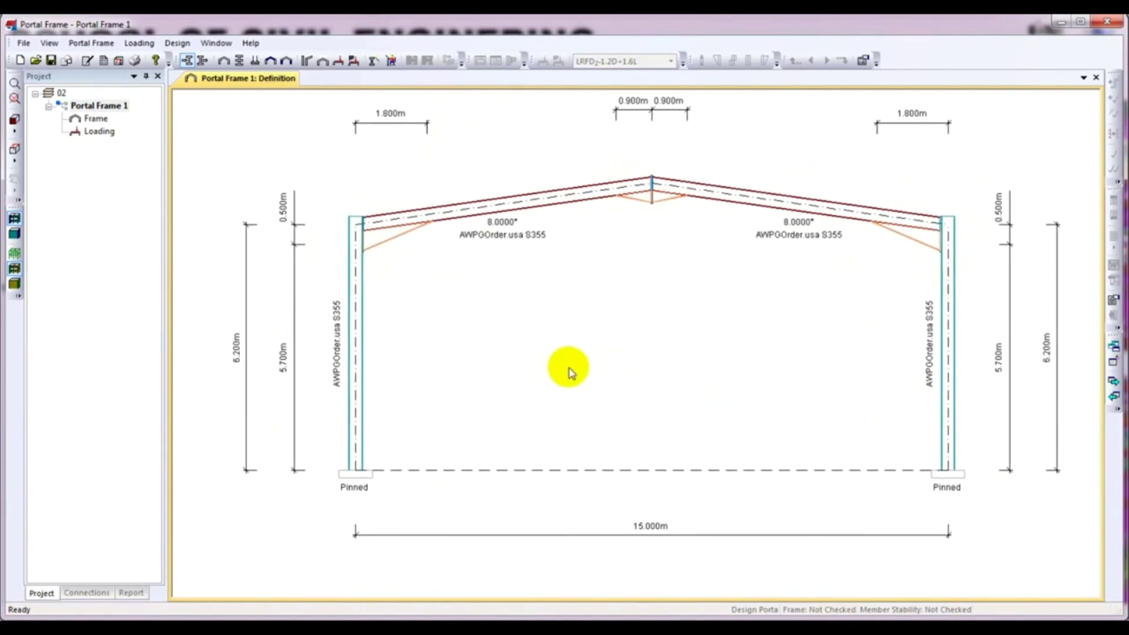
pyautogui.moveTo(647, 355); pyautogui.dragTo(643, 353, button='middle')
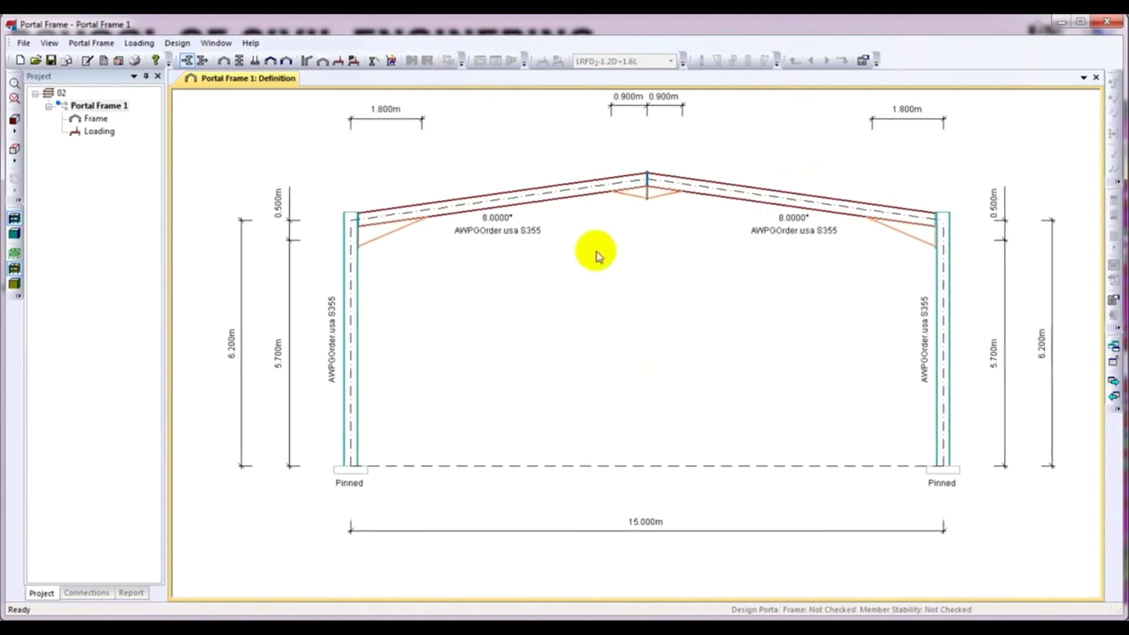
pyautogui.moveTo(598, 252); pyautogui.dragTo(578, 244, button='middle')
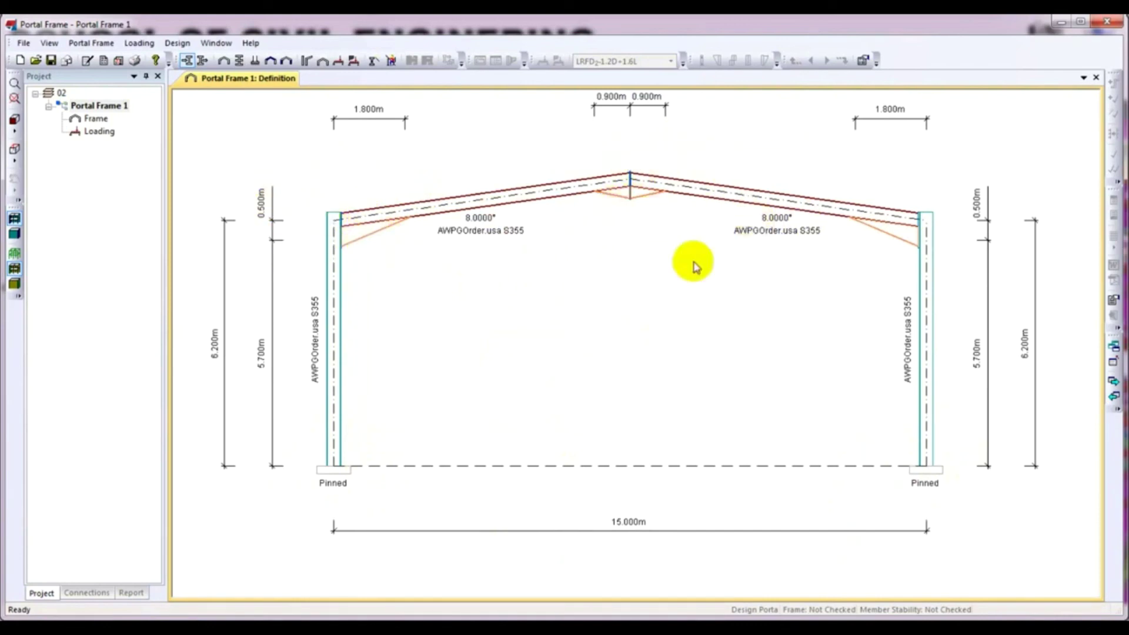
pyautogui.moveTo(748, 285); pyautogui.dragTo(740, 284, button='middle')
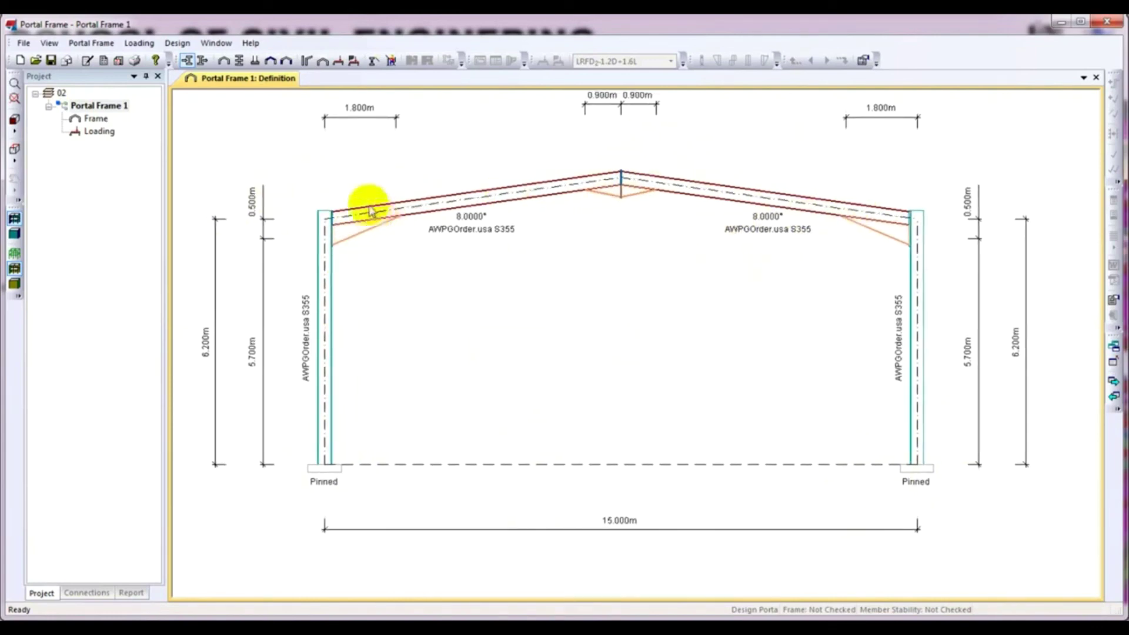
# Save the frame as 'Portal Frame.1' .pfr in the Documents PF folder, then minimise the window.
pyautogui.click(51, 60)
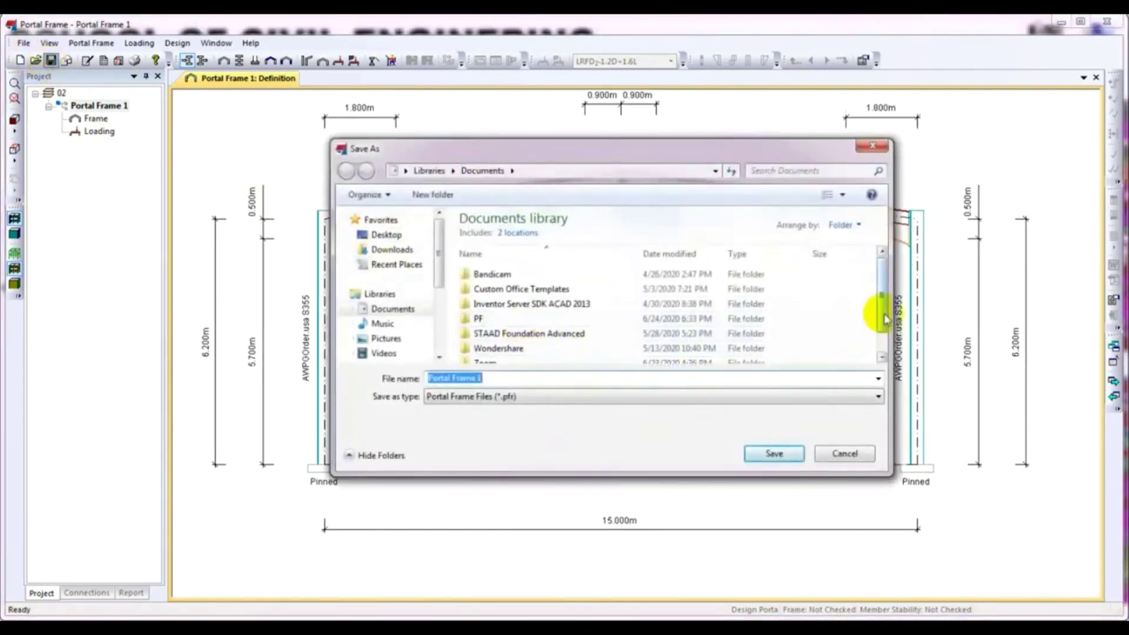
pyautogui.doubleClick(509, 318)
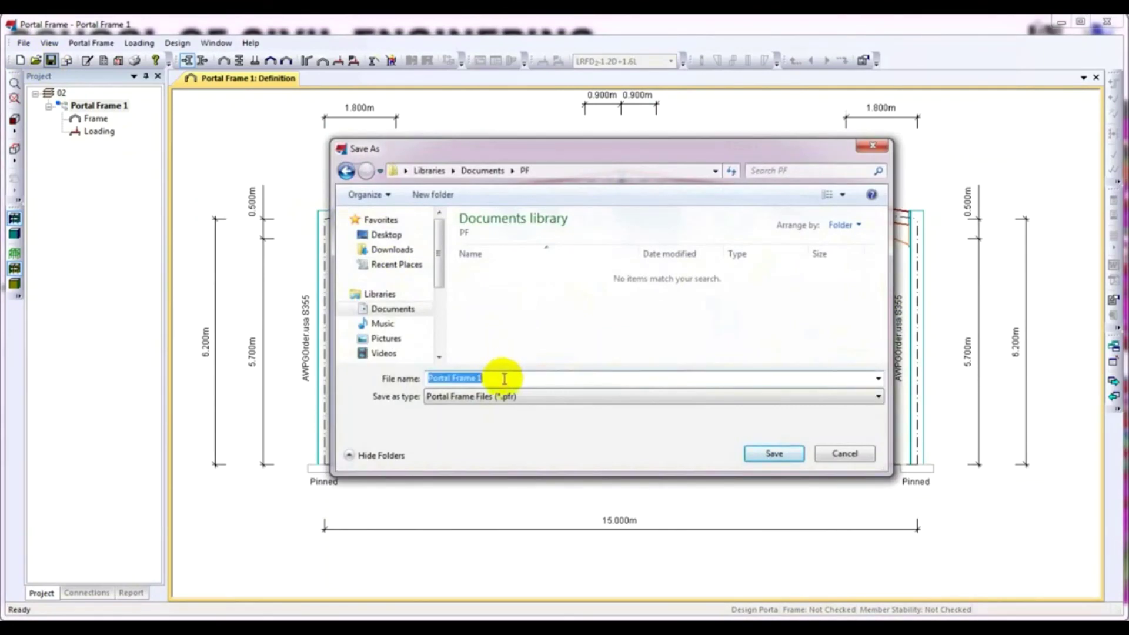
pyautogui.click(494, 378)
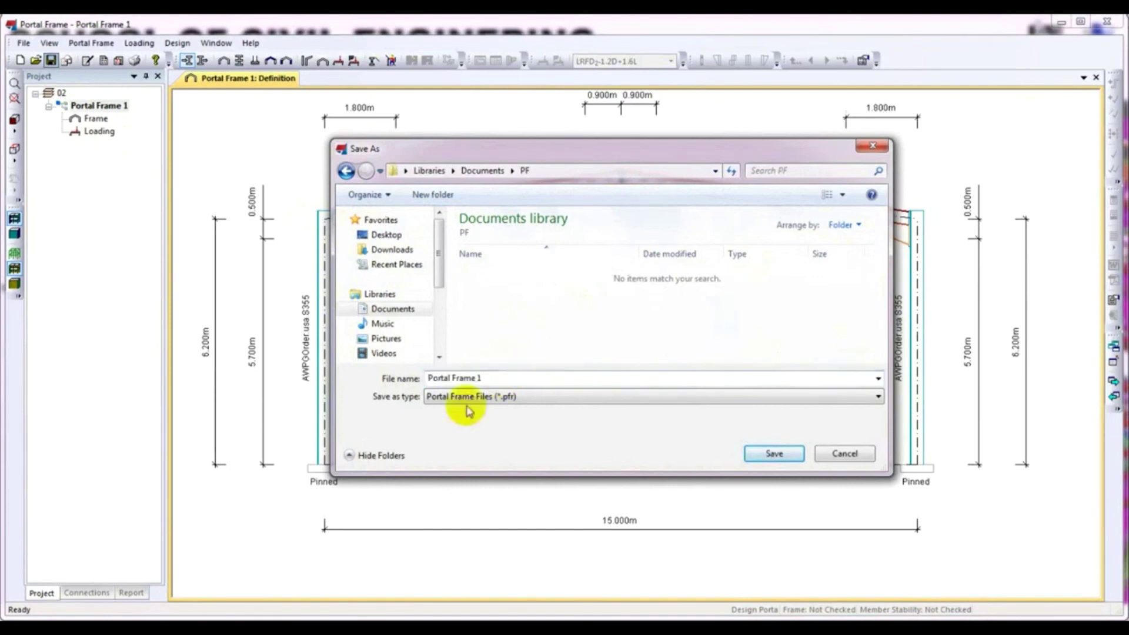
pyautogui.click(772, 455)
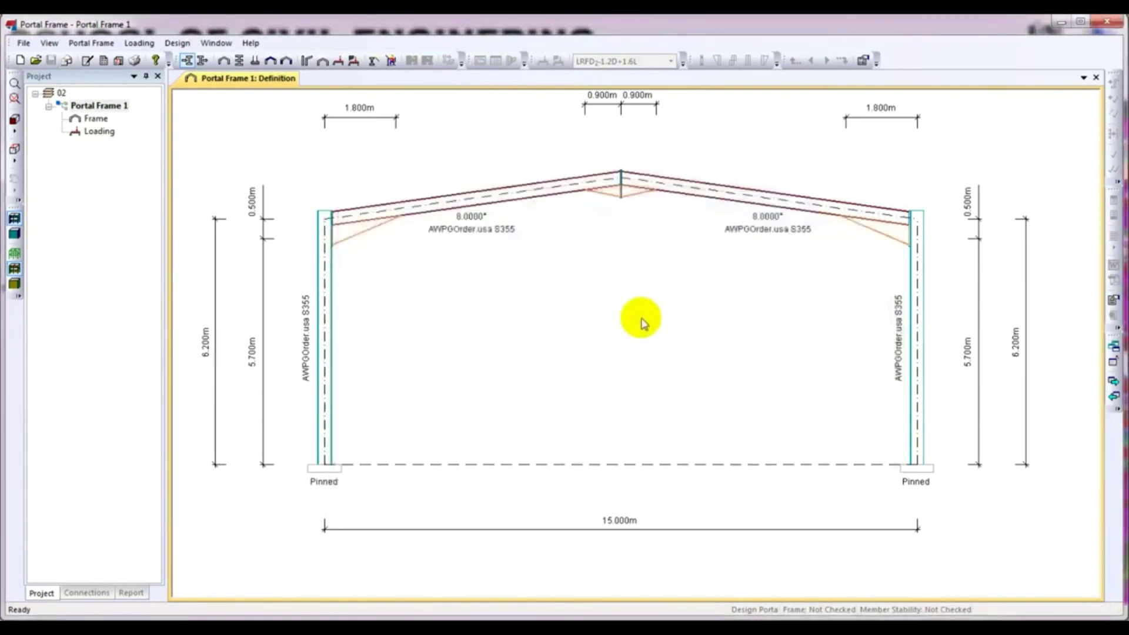
pyautogui.click(1069, 25)
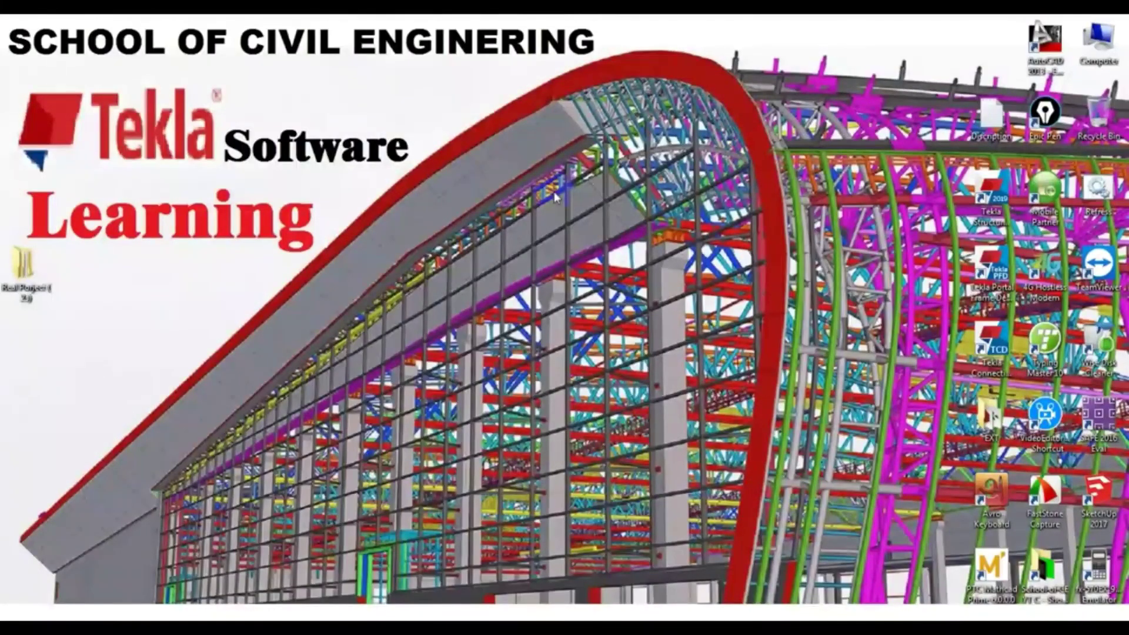